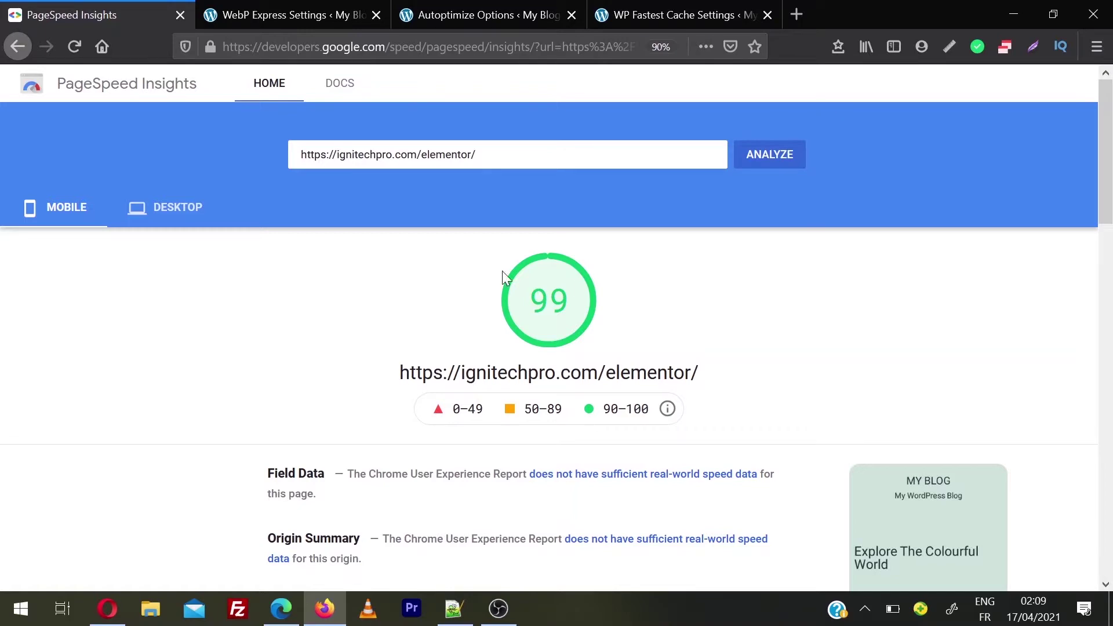
Switch the PageSpeed Insights results to Desktop to see the elementor site's 82 score
click(194, 214)
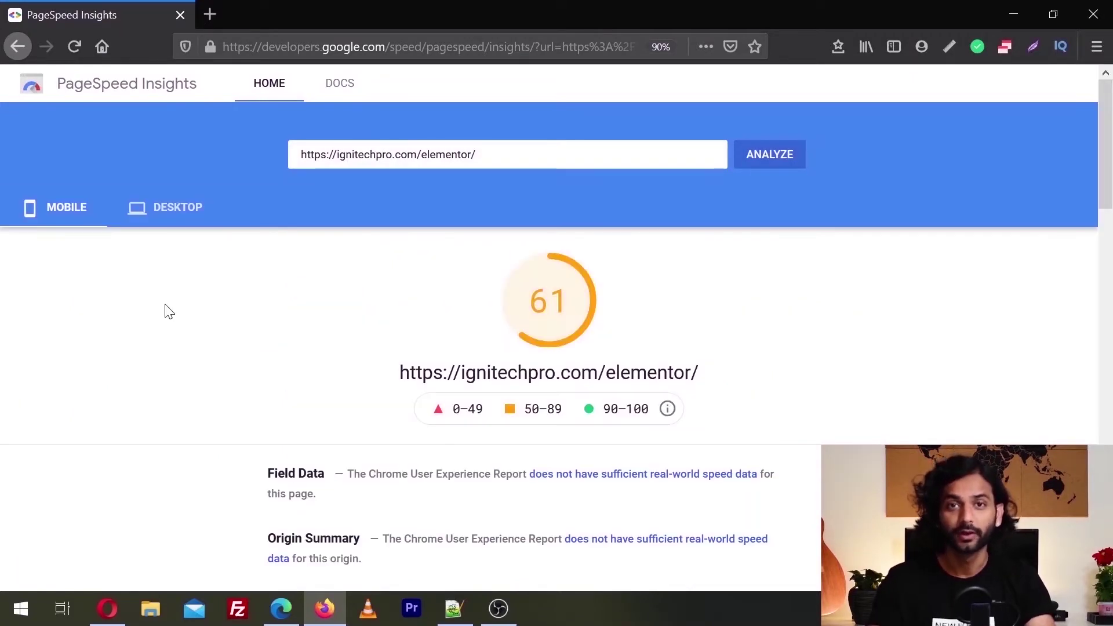
click(178, 210)
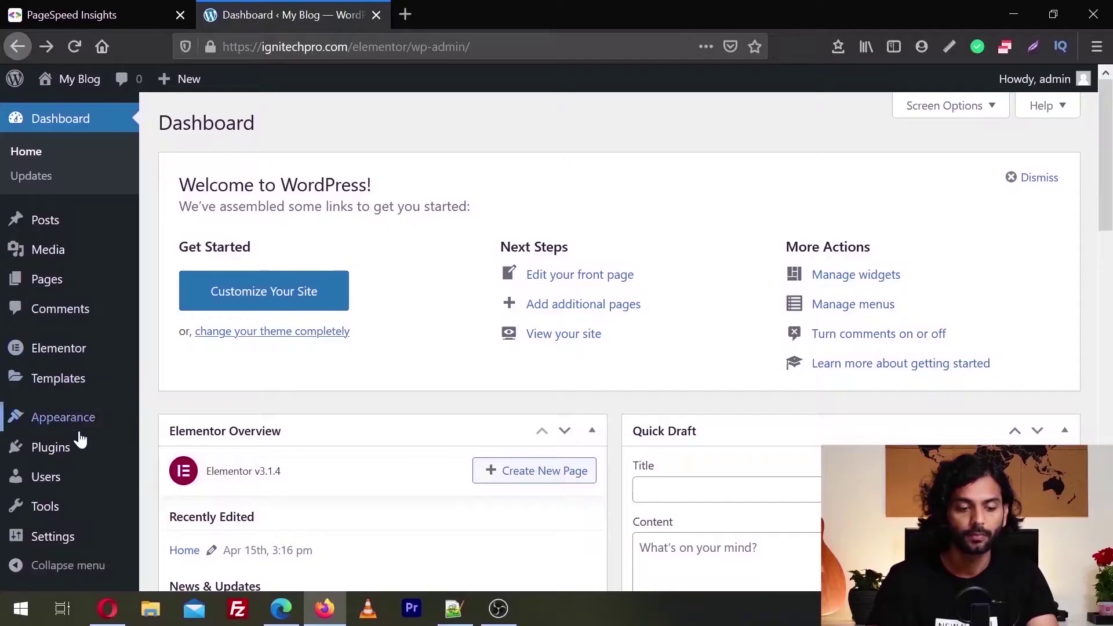
Search 'wp fastest cache' in Add New Plugins, install and activate it, and open its settings
mouse_move(80, 447)
click(185, 475)
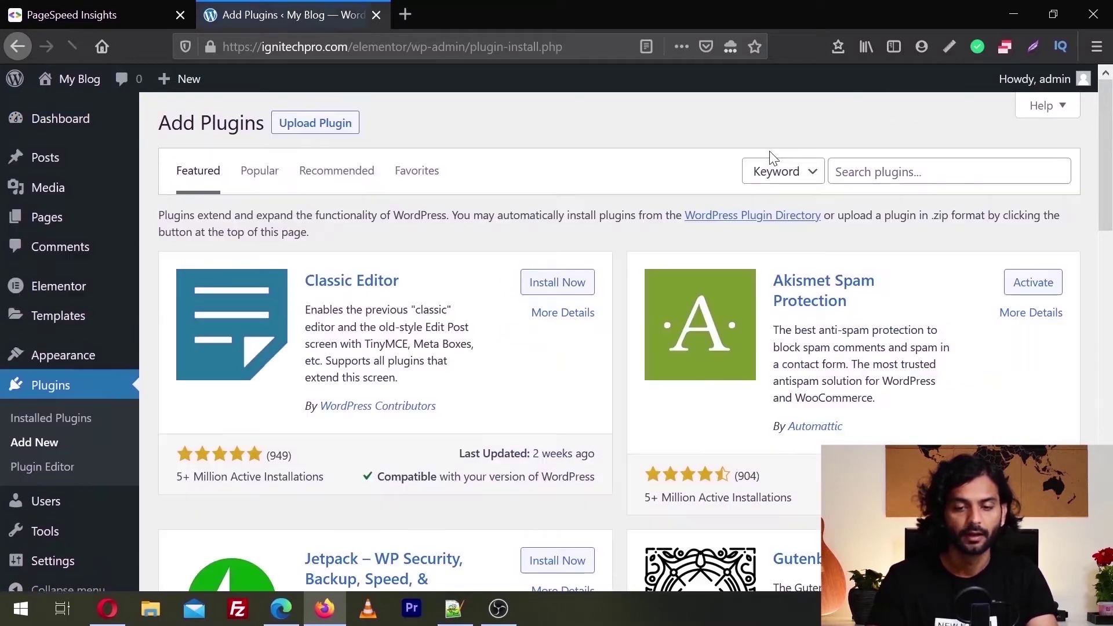
click(949, 172)
text(wp fastes)
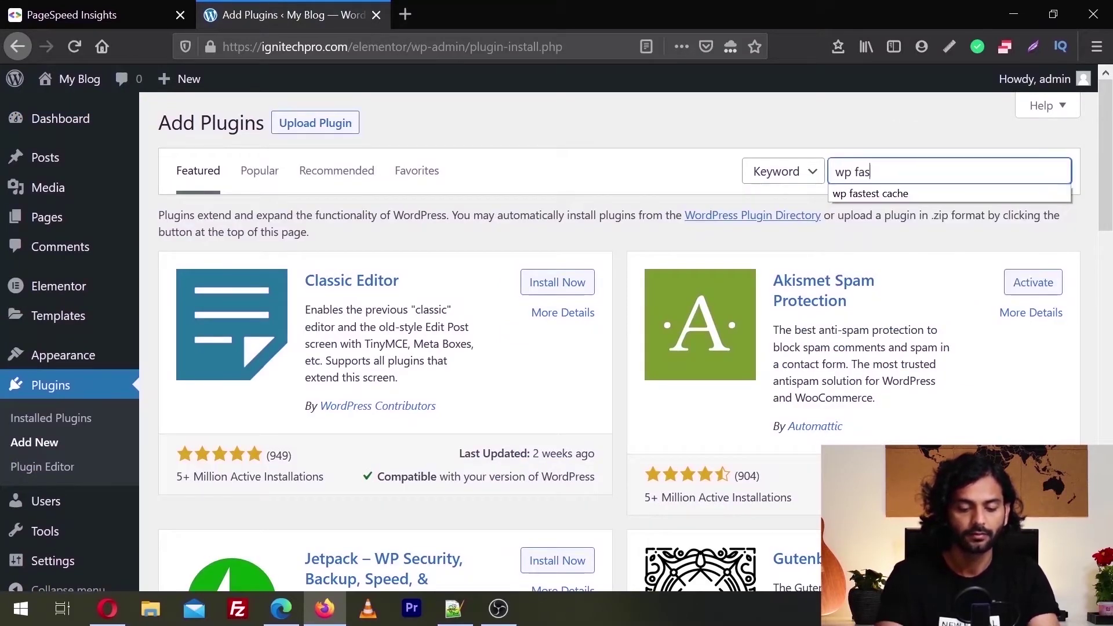
text(t cache)
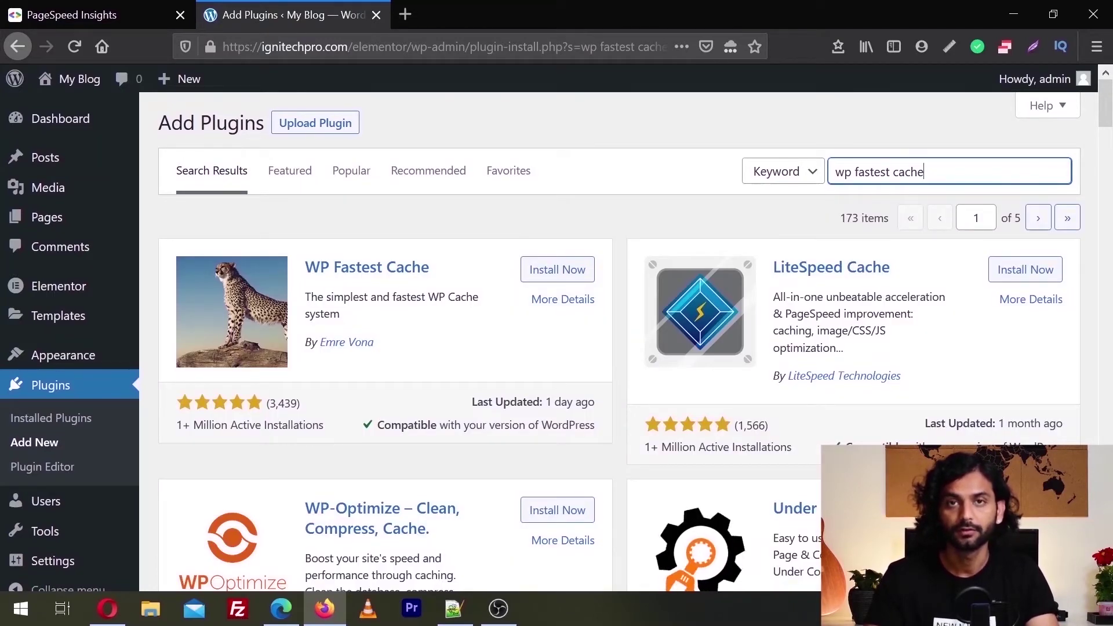
click(567, 270)
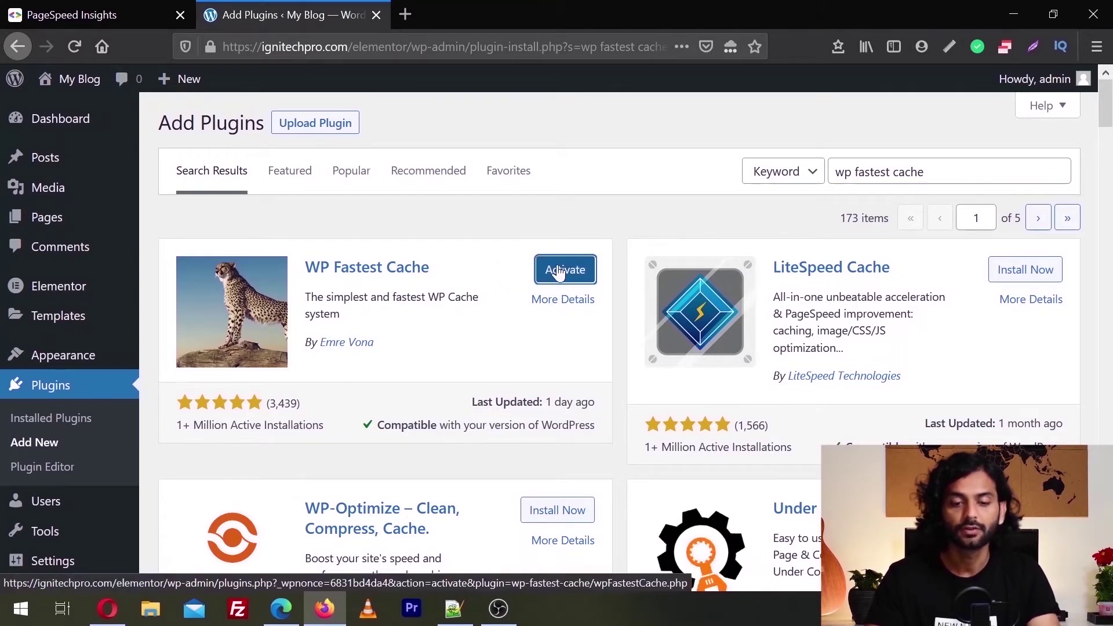
click(560, 270)
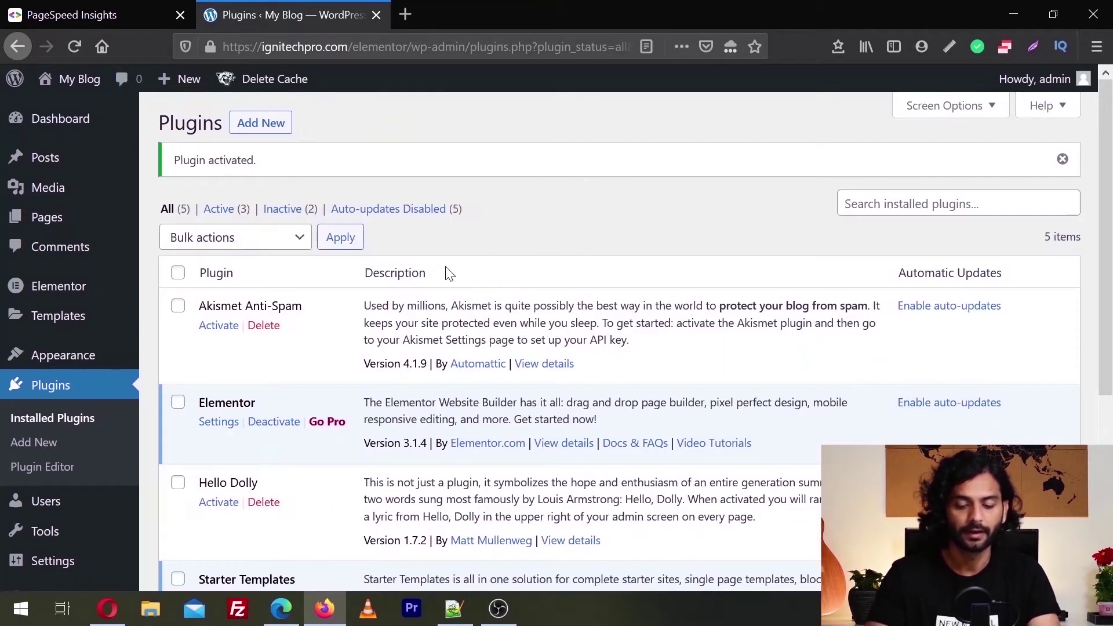
scroll(450, 274, down, 4)
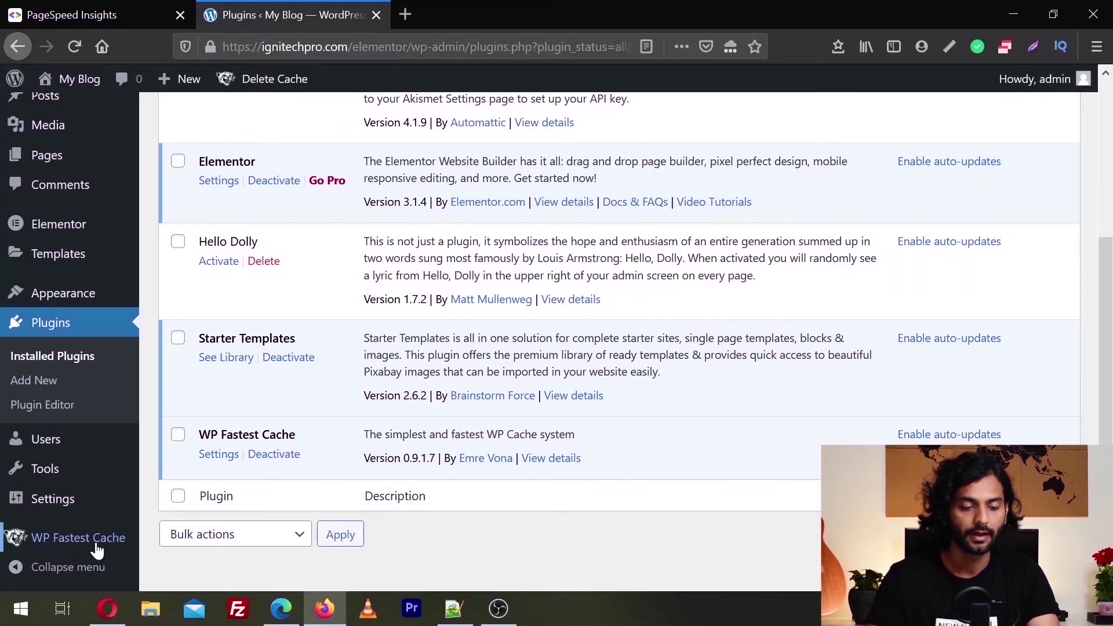
click(95, 546)
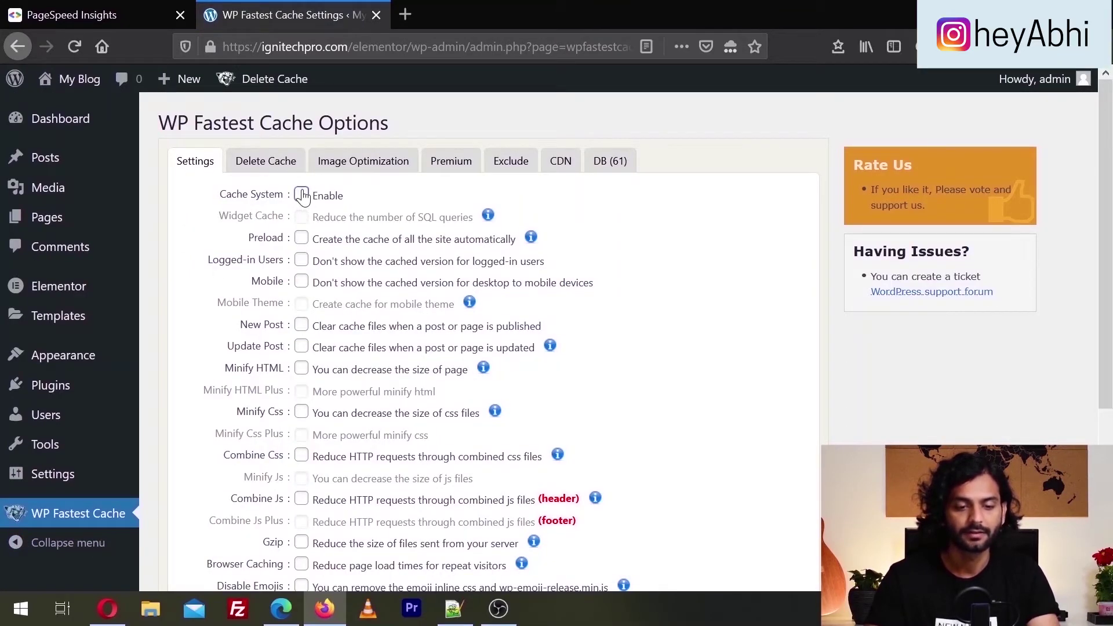
Enable cache preloading for the homepage, posts and pages
click(301, 237)
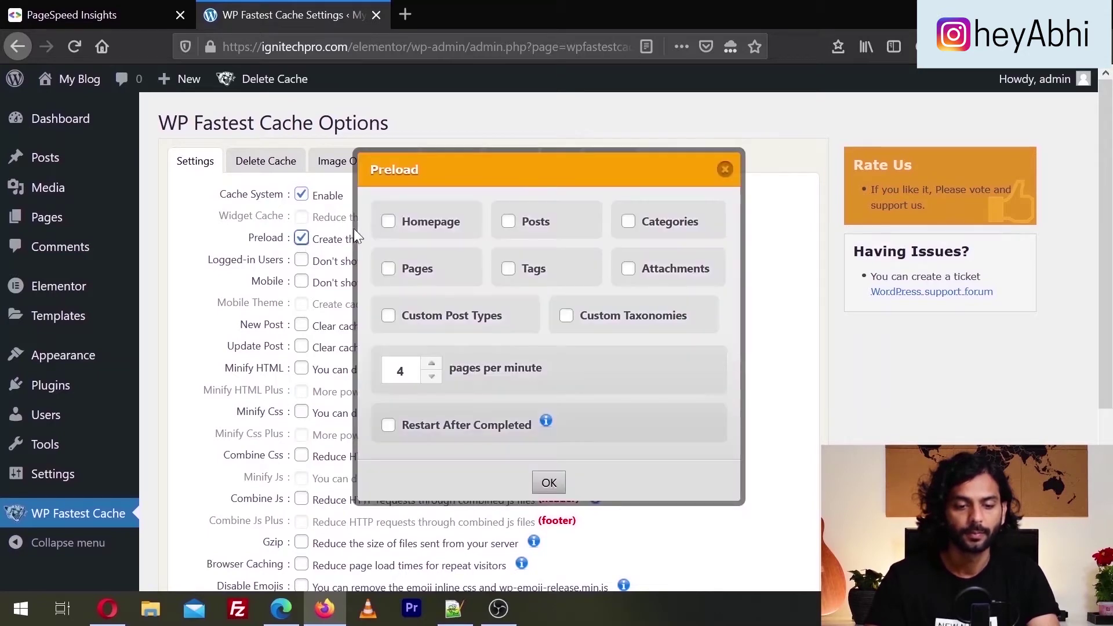
click(388, 222)
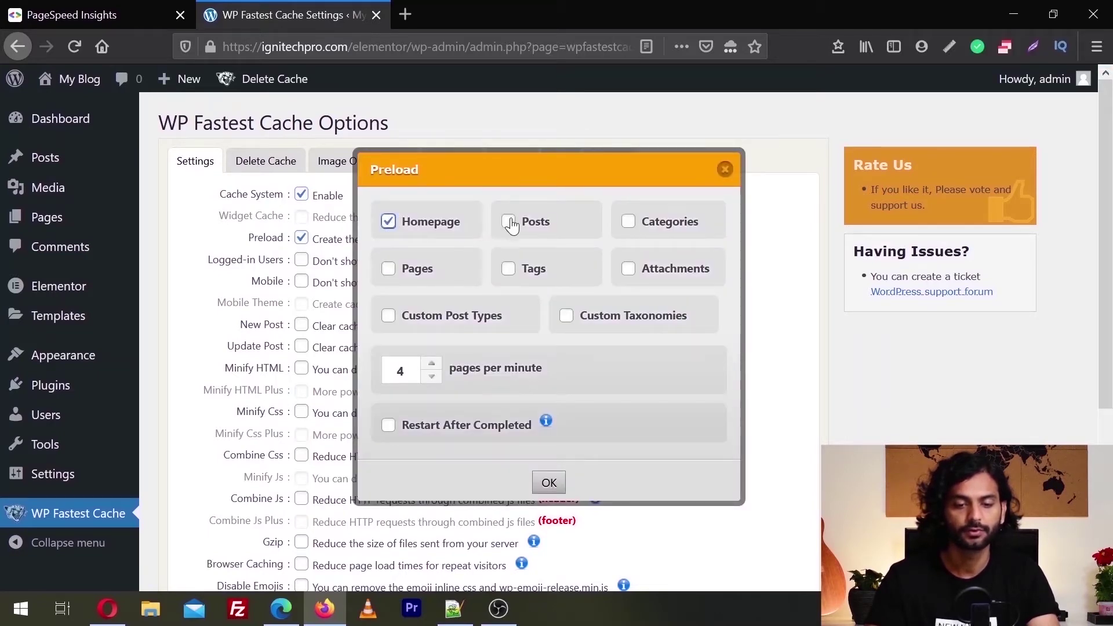
click(509, 222)
click(388, 269)
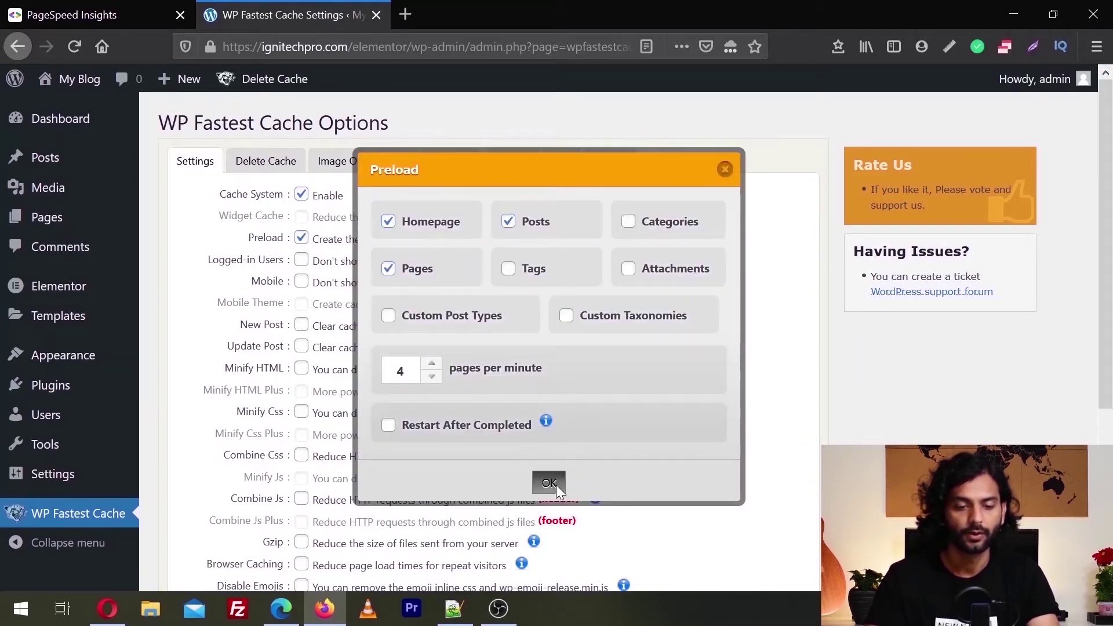
click(549, 483)
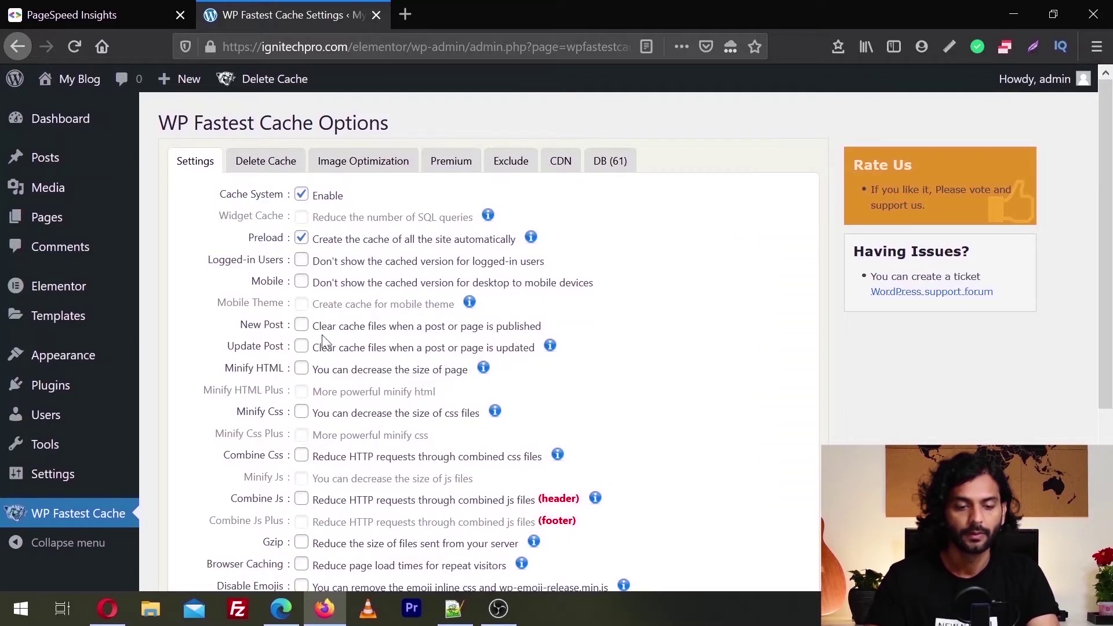
Enable the Mobile option and clear the cache when posts are published or updated
click(301, 282)
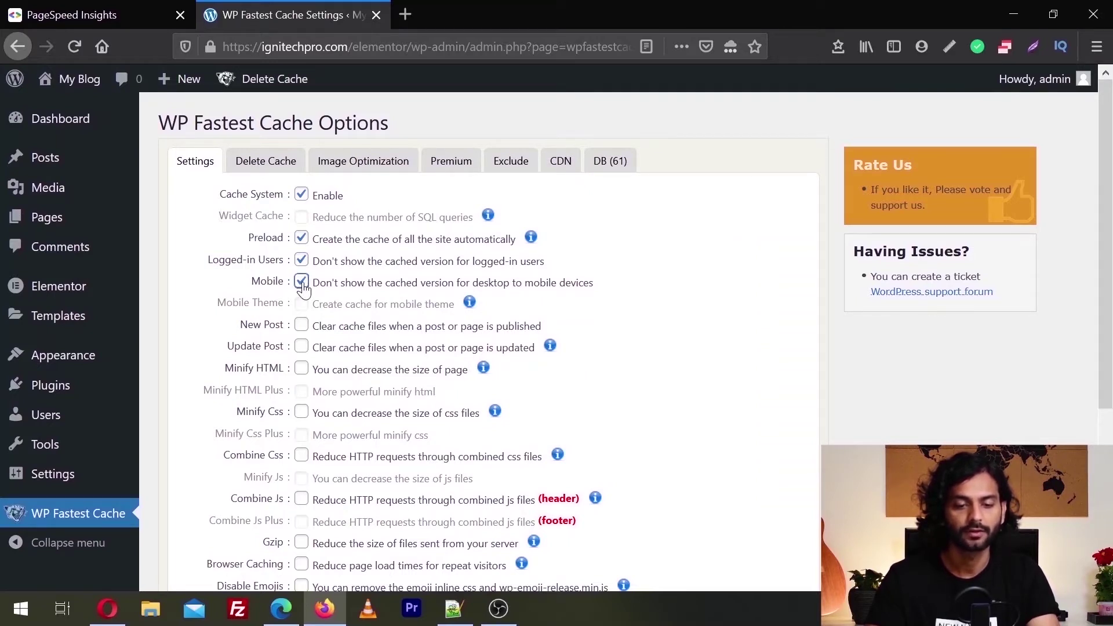
click(301, 326)
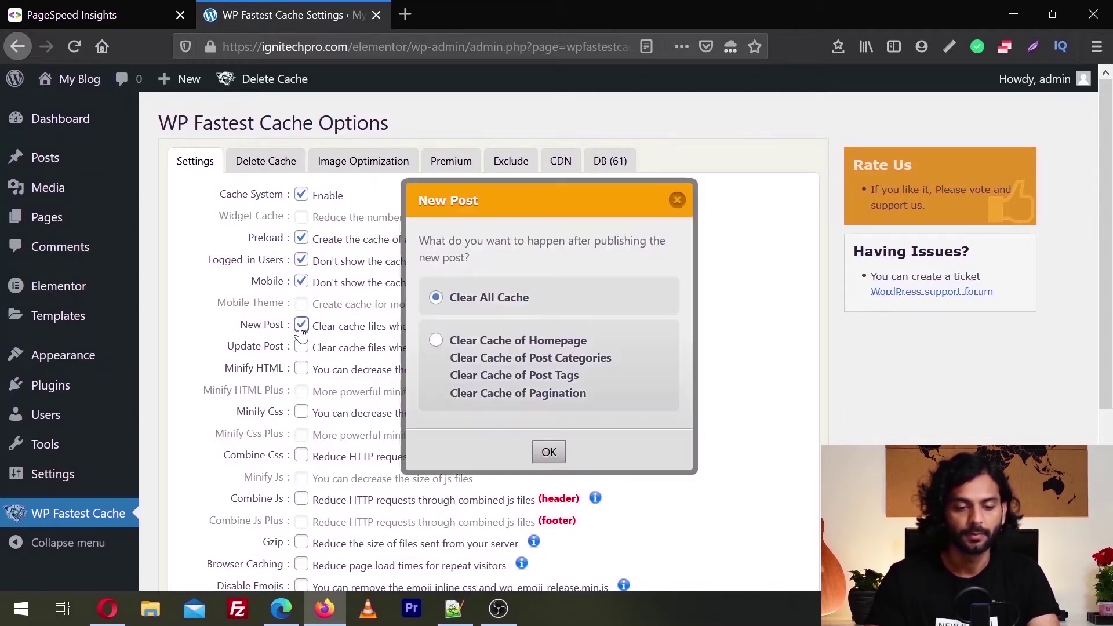
click(547, 451)
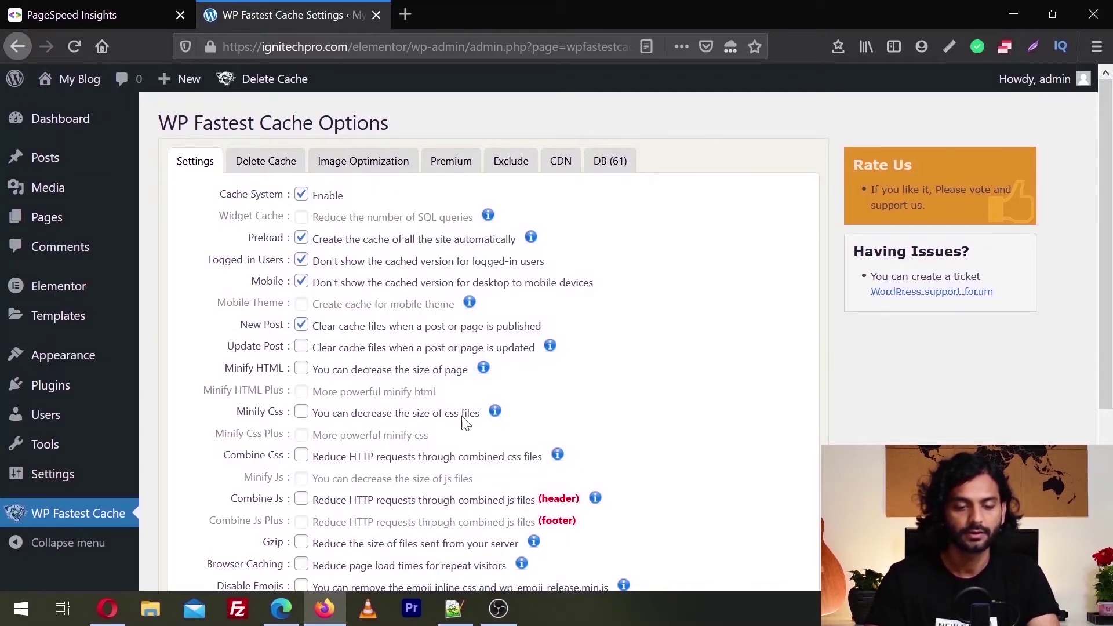
click(302, 347)
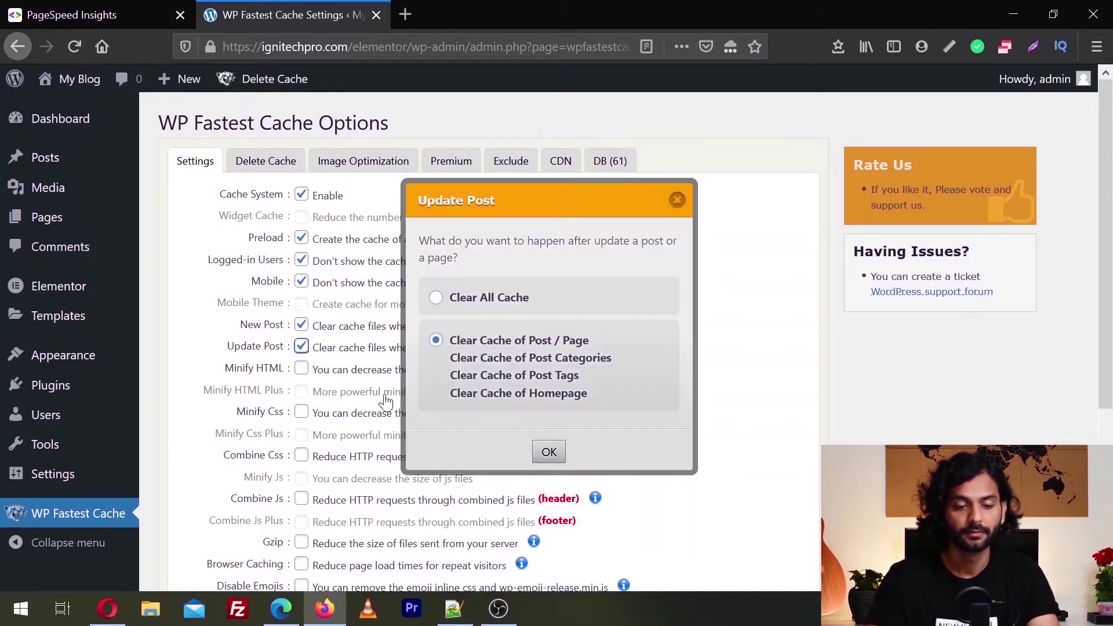
click(551, 451)
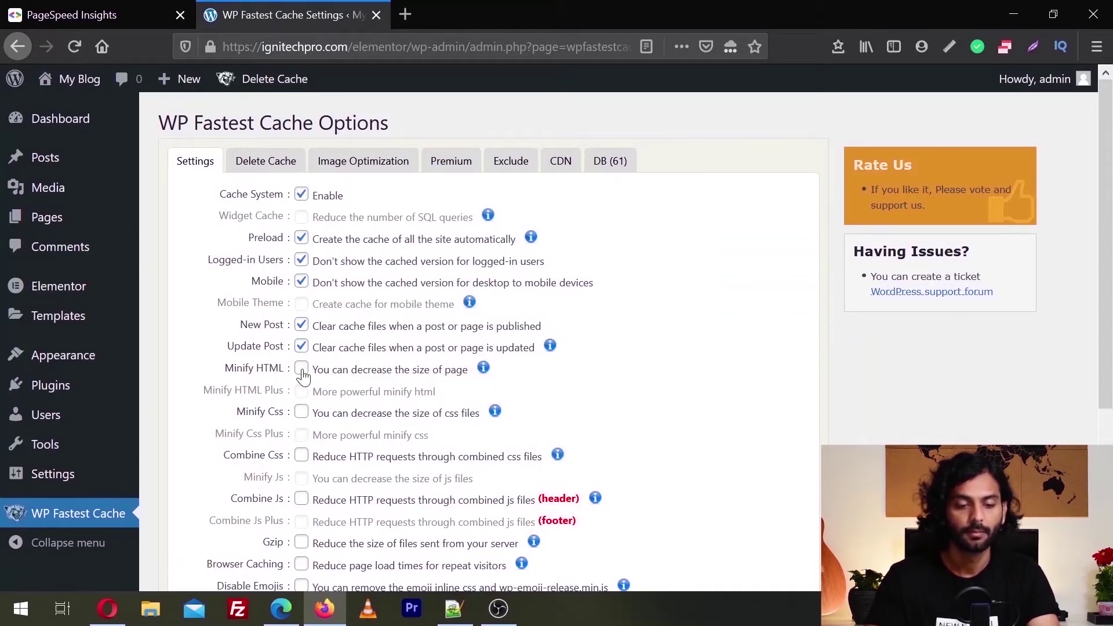
Enable Minify HTML, Gzip, Browser Caching and Disable Emojis, then submit the settings
scroll(276, 345, down, 1)
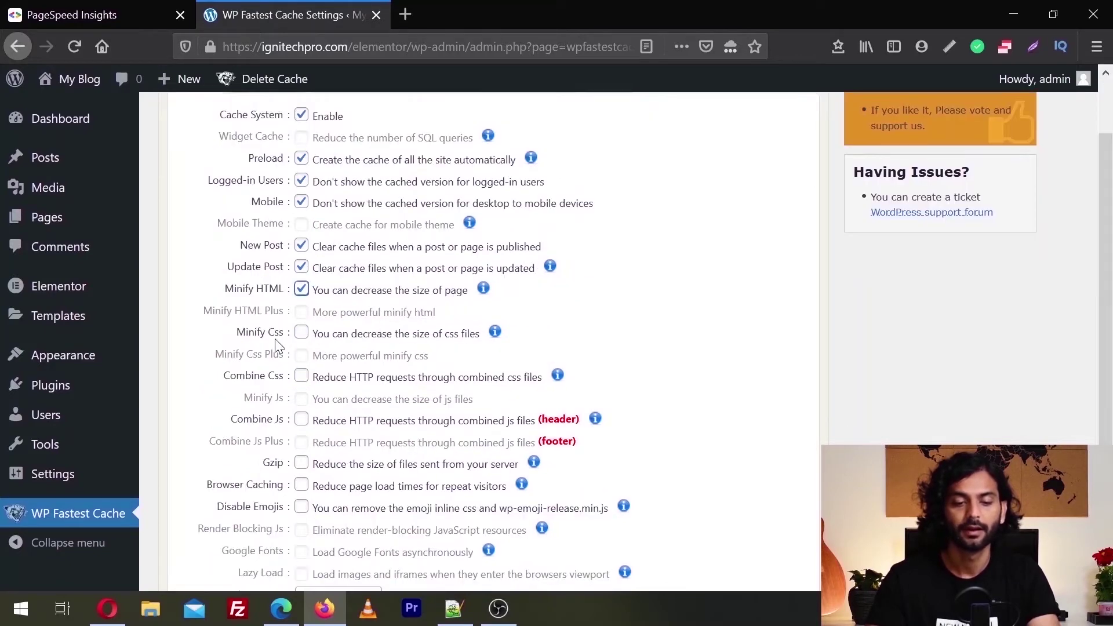
click(278, 345)
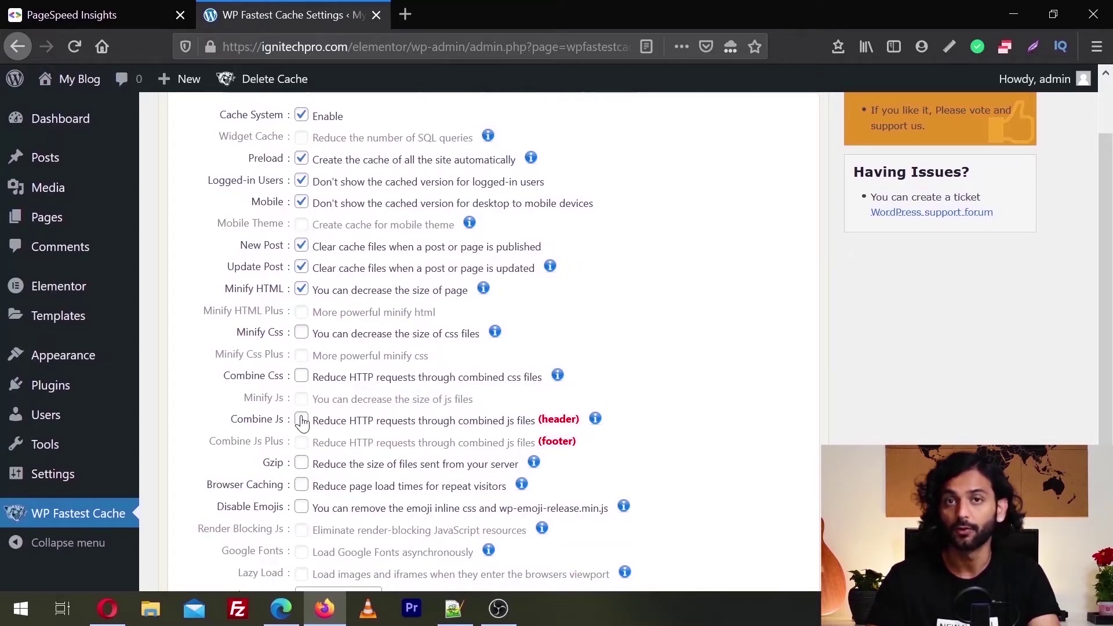
click(301, 465)
click(302, 485)
click(301, 508)
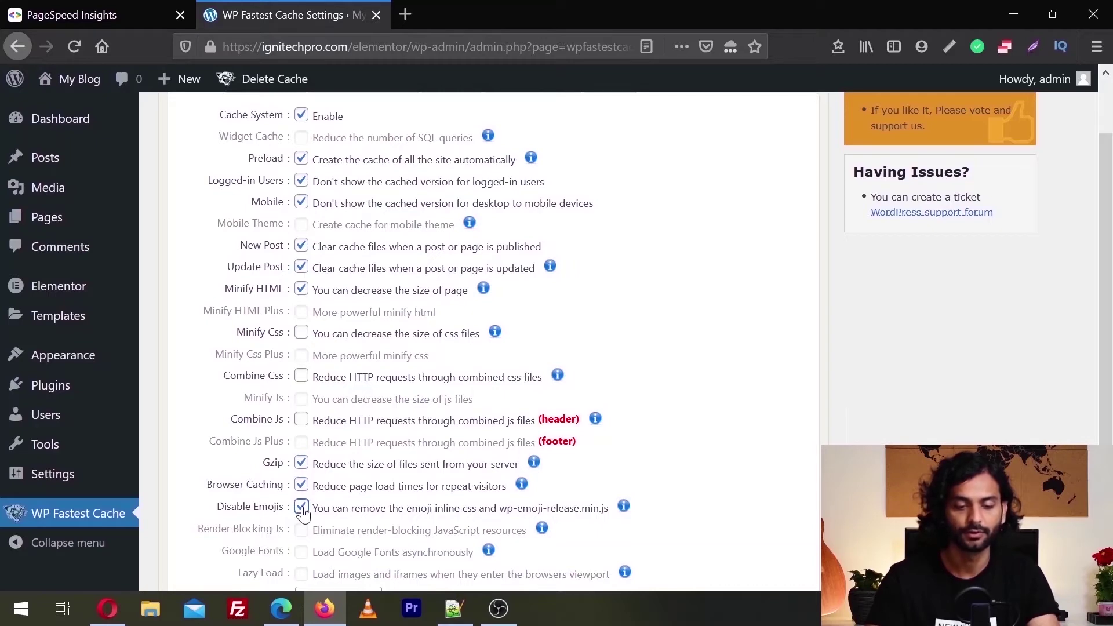
scroll(500, 485, down, 3)
click(498, 484)
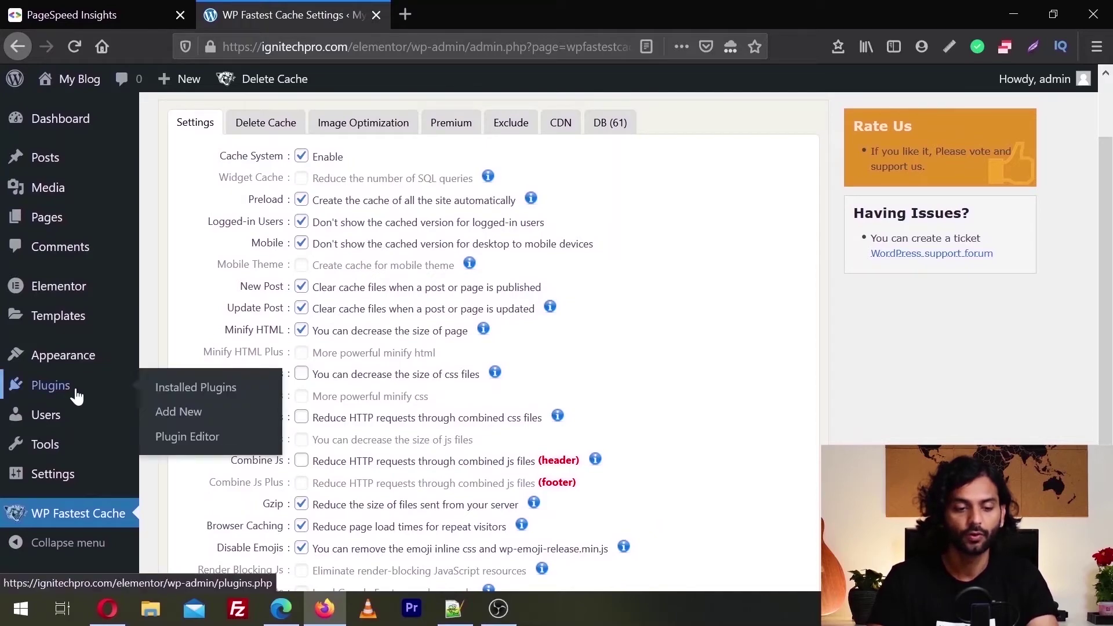
Search 'autoptimize' in Add New Plugins, install and activate it, and open Settings > Autoptimize
click(174, 410)
click(949, 171)
text(a)
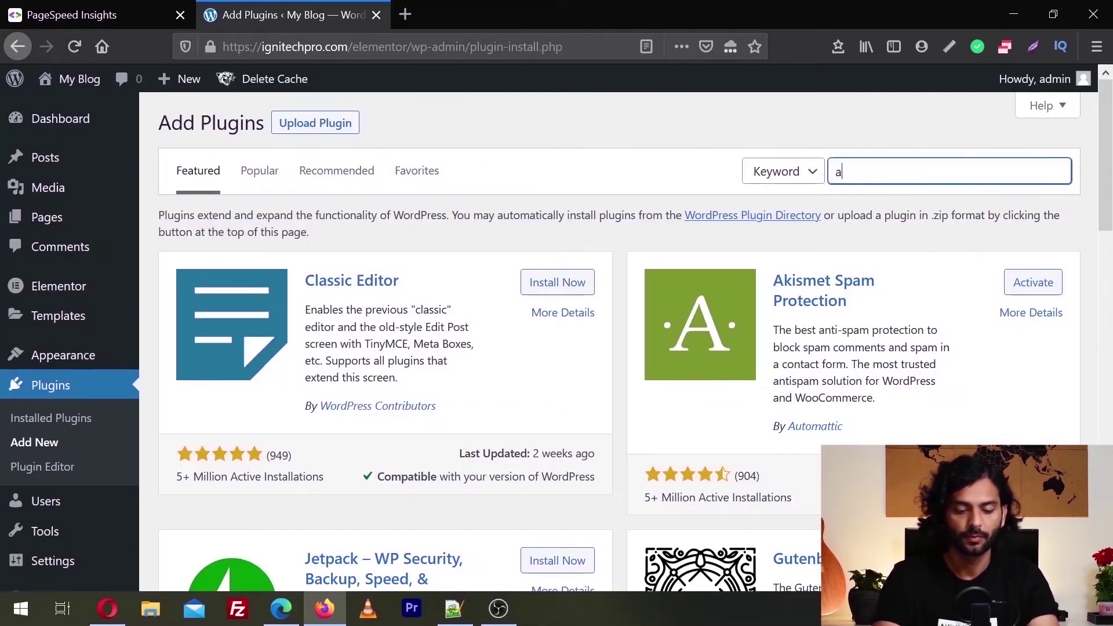
text(utoptimize)
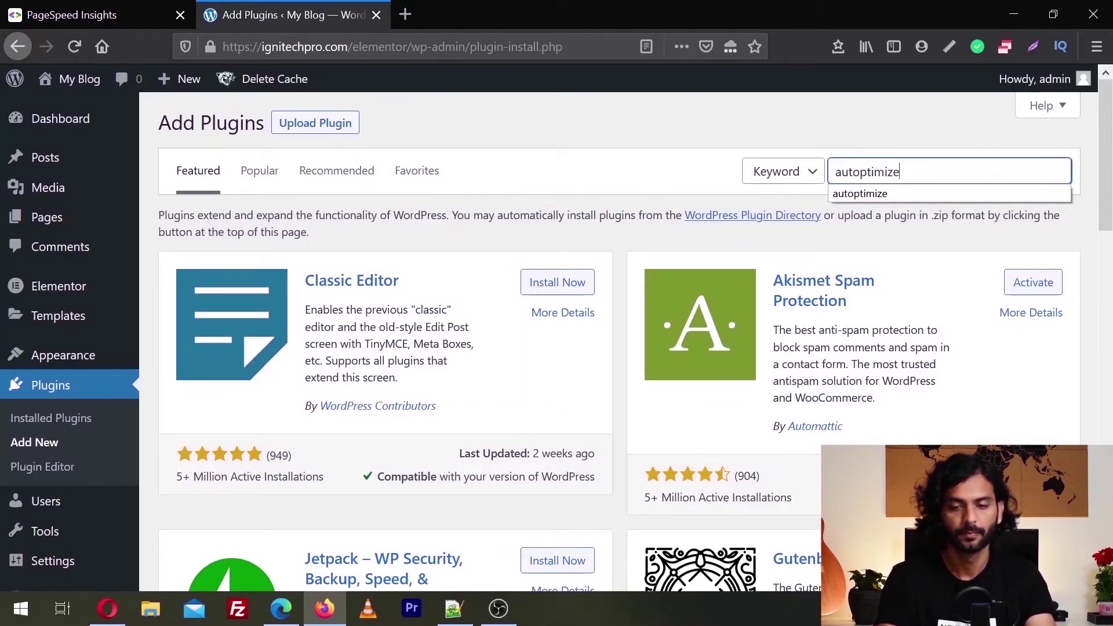
click(557, 274)
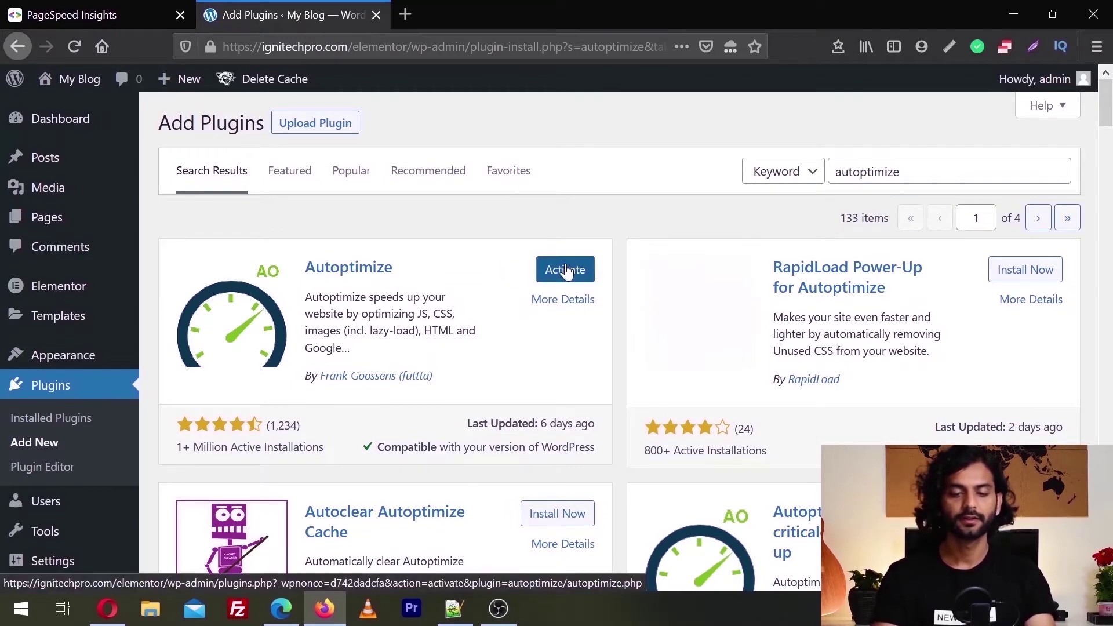
click(565, 270)
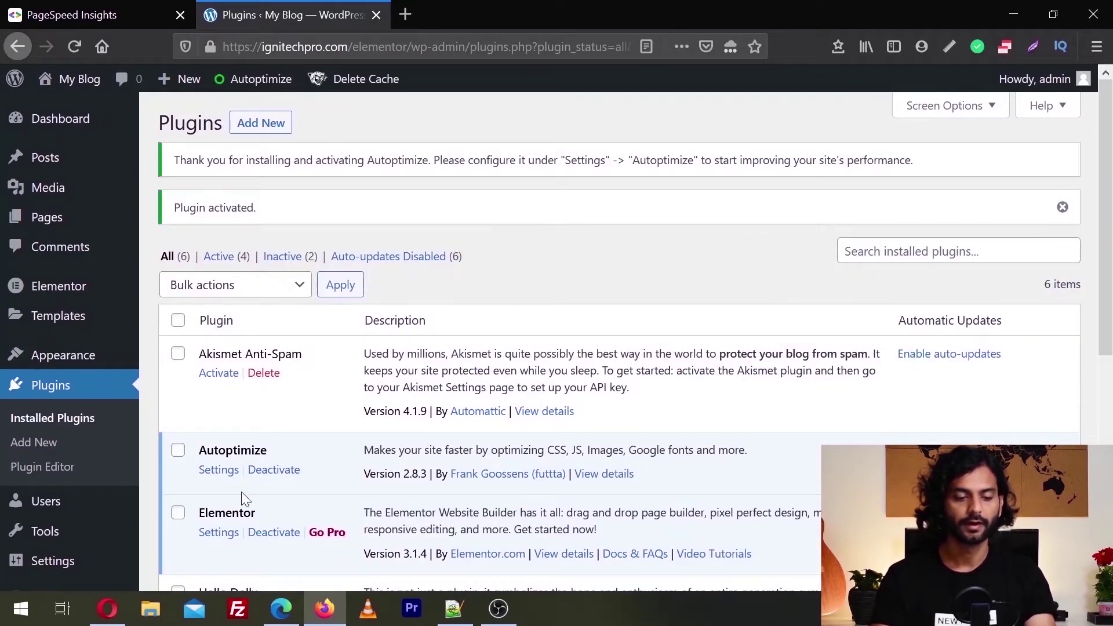
mouse_move(127, 554)
click(196, 543)
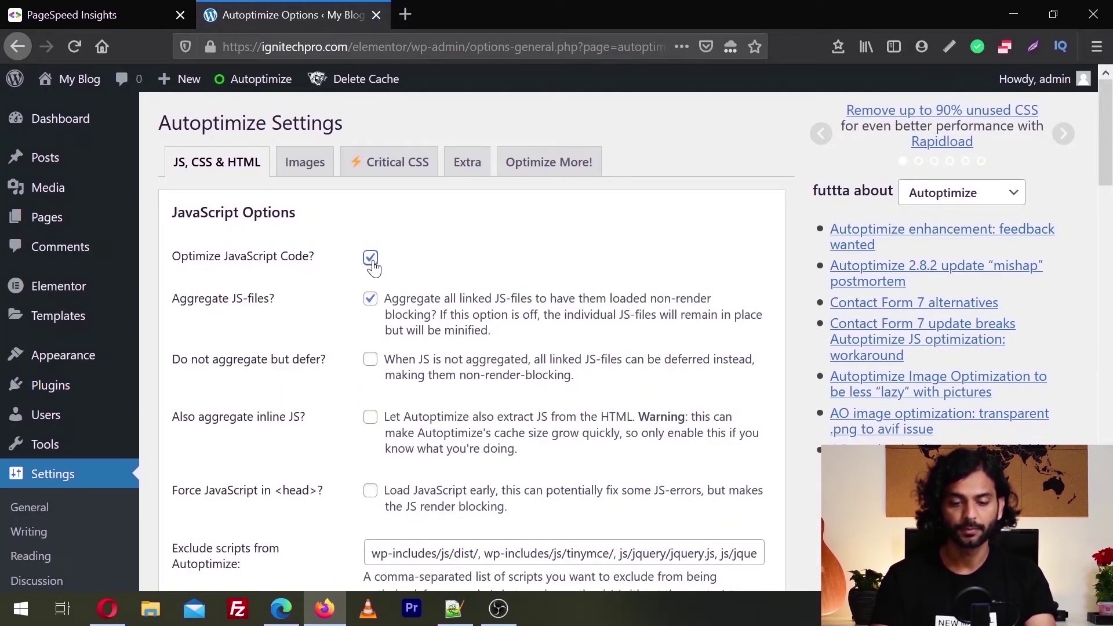
Tick Optimize CSS Code, Inline all CSS and Optimize HTML Code, then Save Changes and Empty Cache
scroll(373, 267, down, 2)
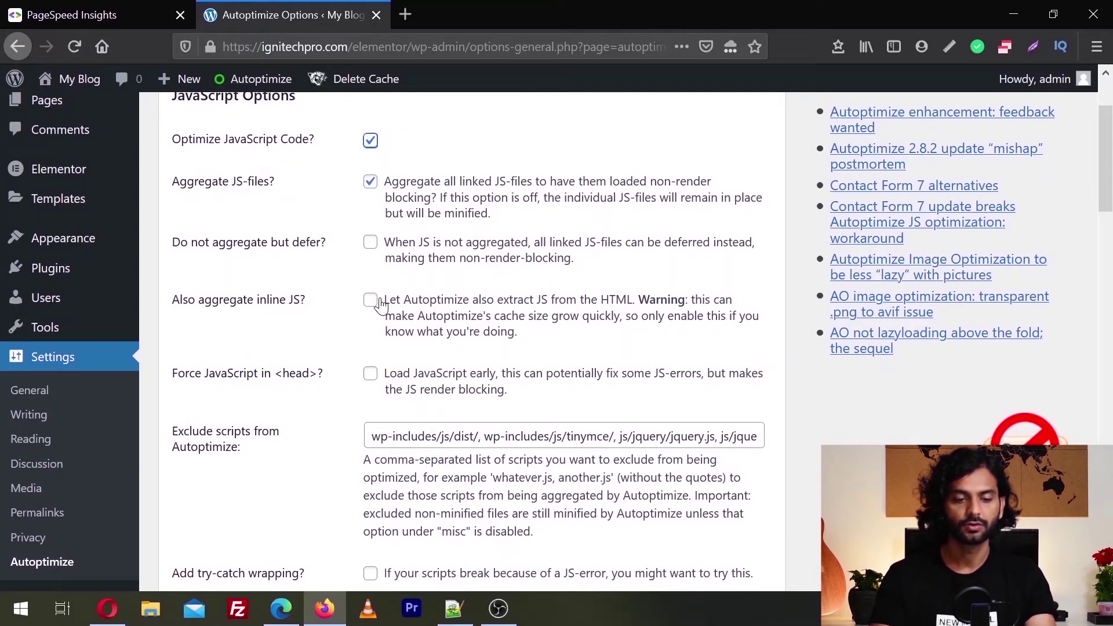
scroll(381, 305, down, 7)
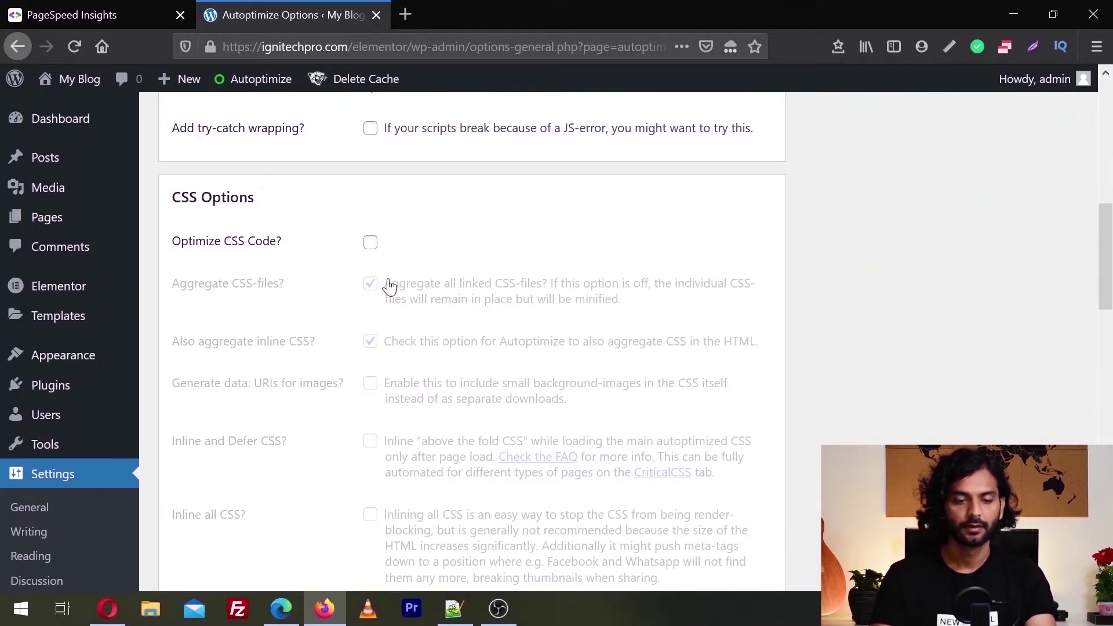
click(371, 242)
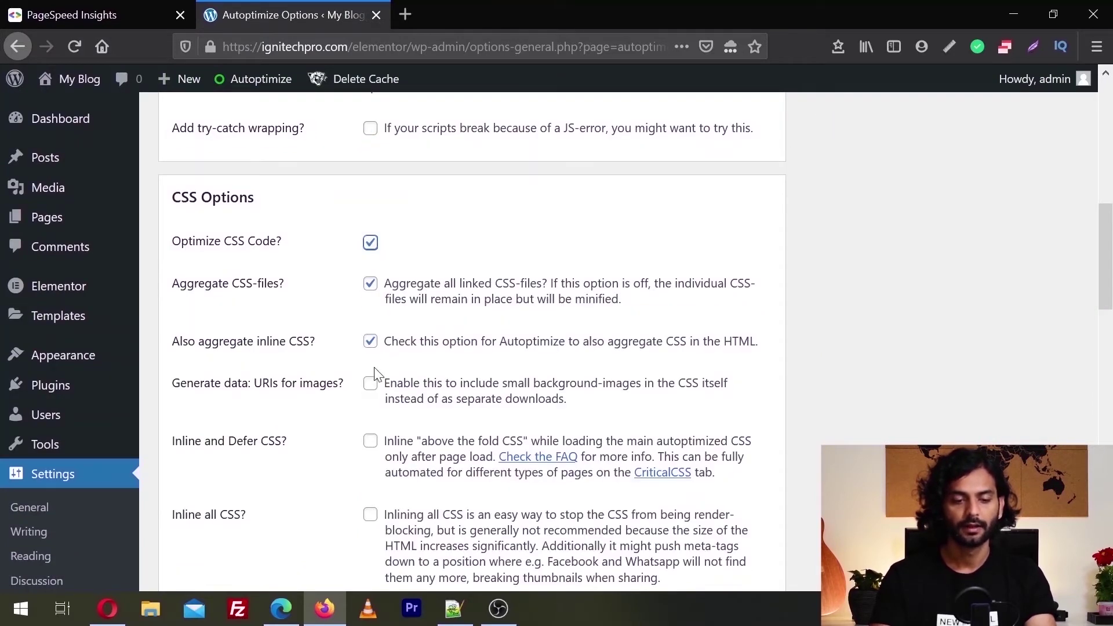
click(371, 515)
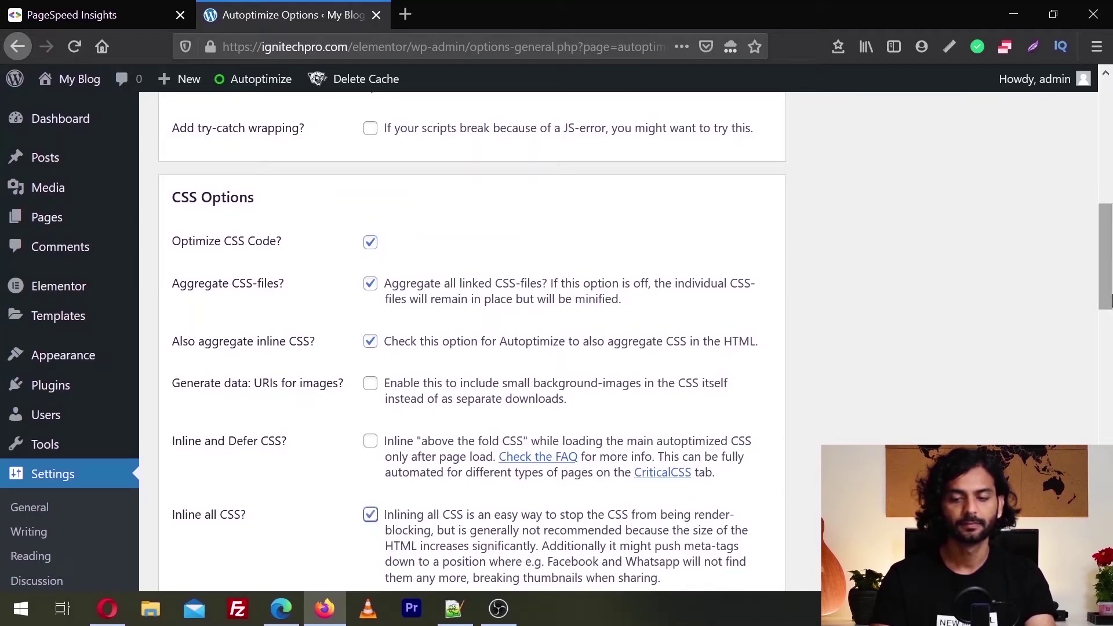
scroll(372, 287, down, 8)
click(371, 284)
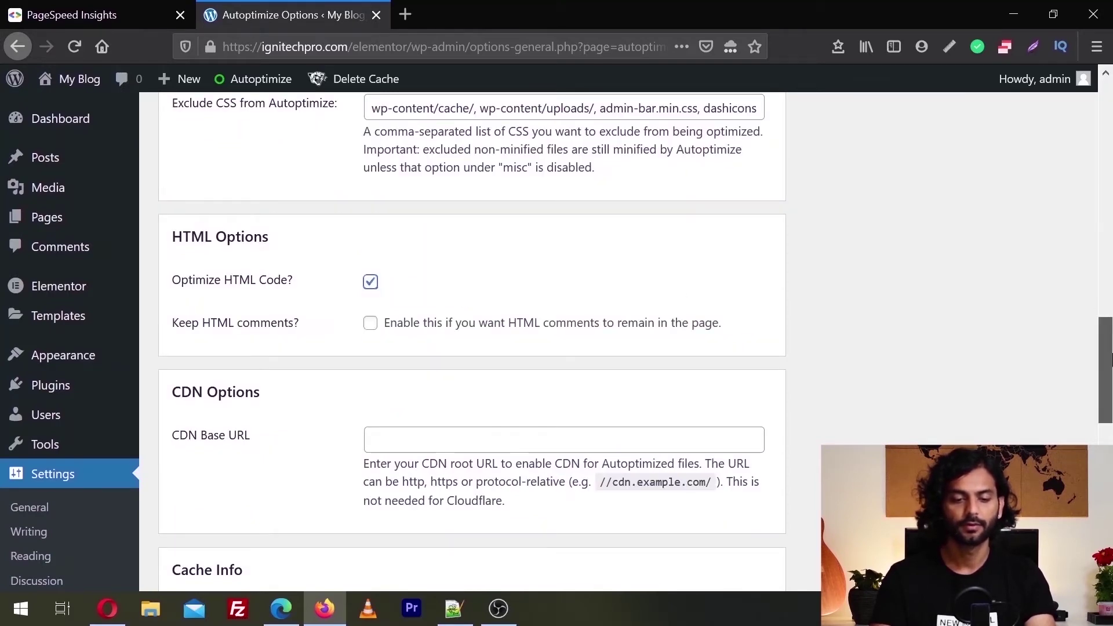
scroll(1035, 309, down, 15)
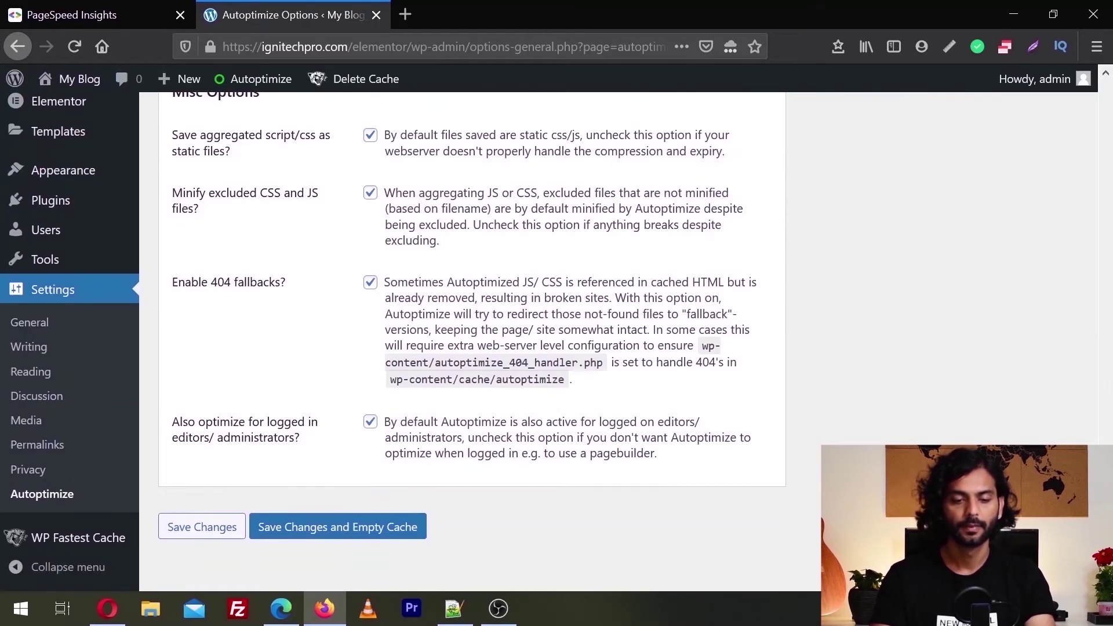
click(346, 532)
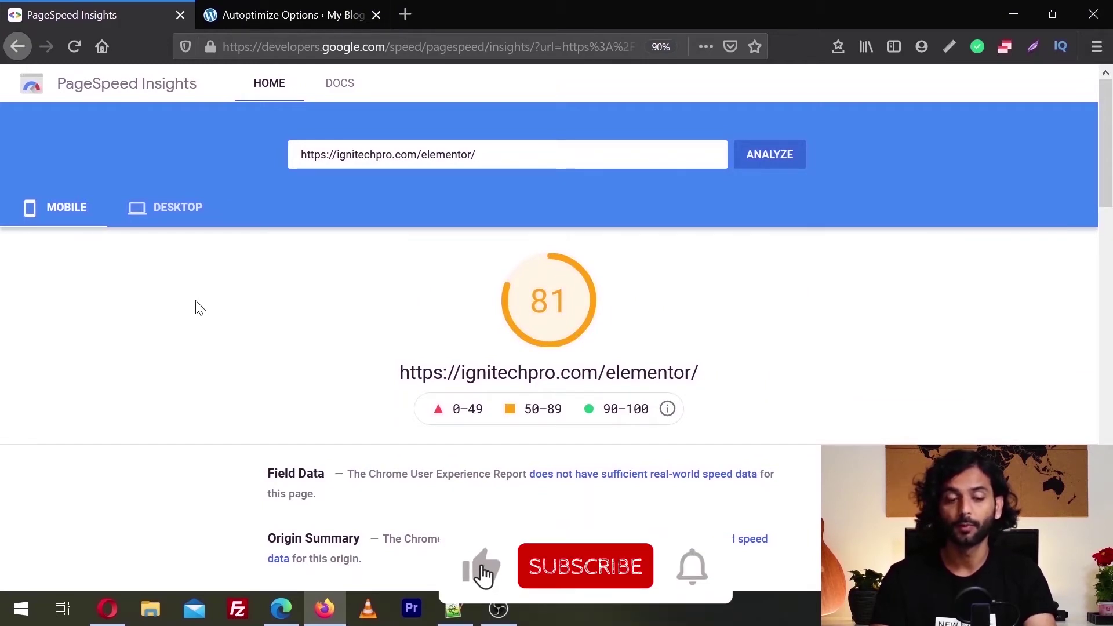
Check the 93 desktop score, then return to the Autoptimize settings tab
click(177, 213)
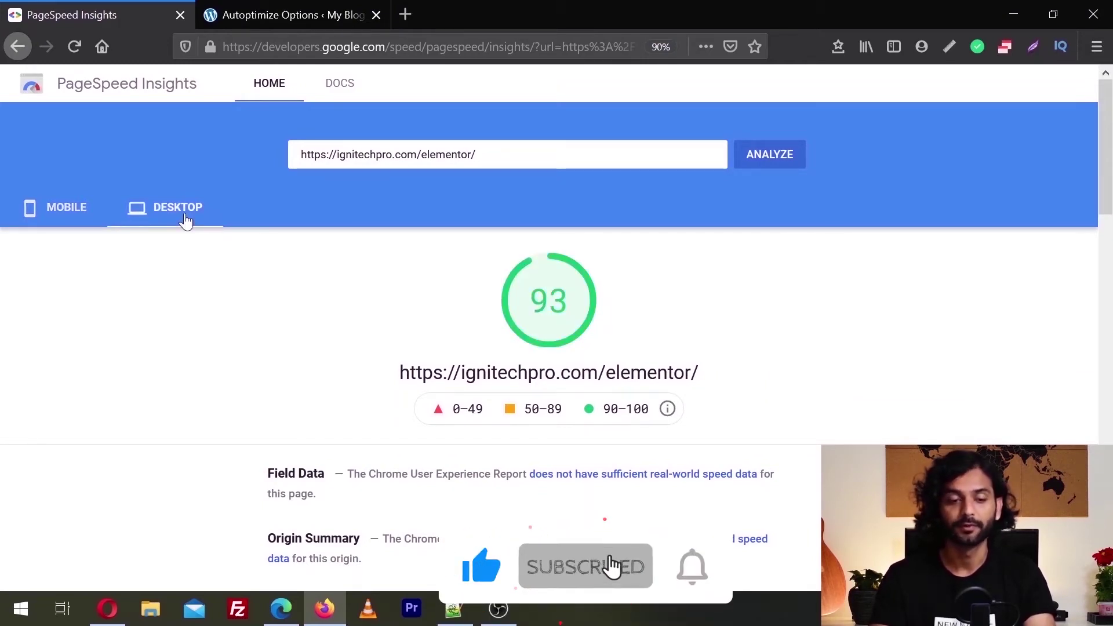
click(305, 8)
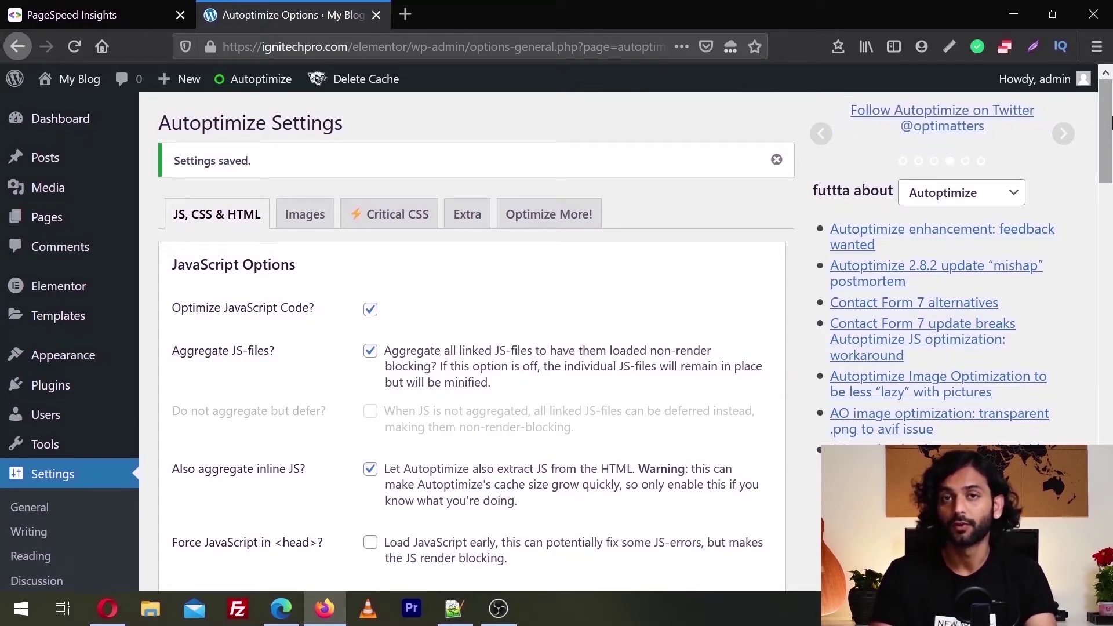
key(ctrl+Tab)
drag(1107, 169, 1110, 357)
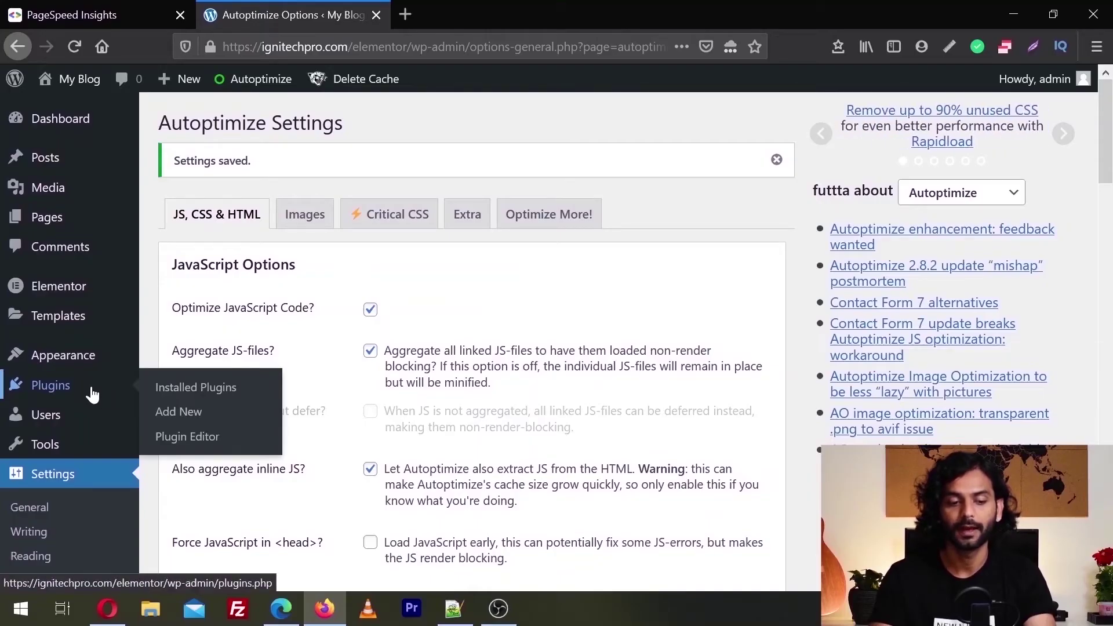
Search 'webp express' in Add New Plugins, install and activate it, and open its settings
click(167, 414)
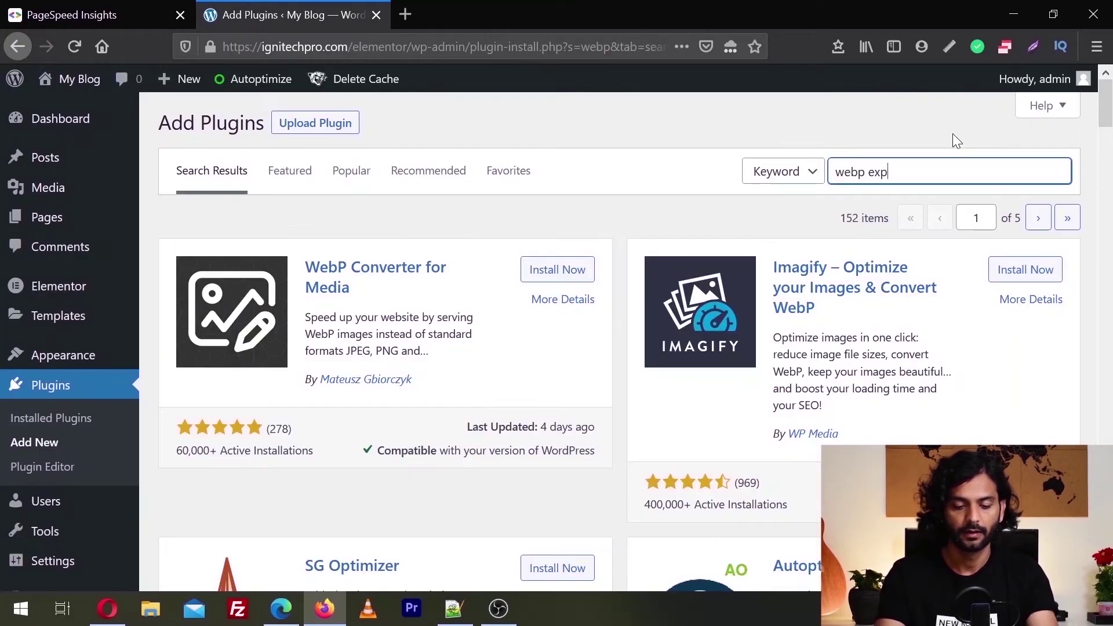
text(ress)
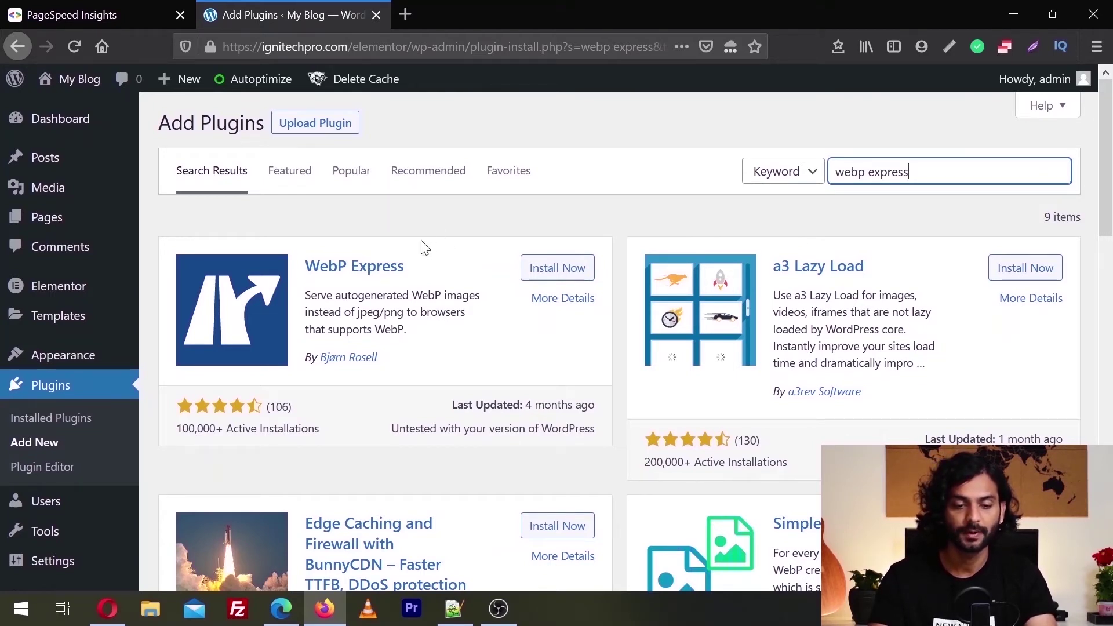
click(563, 272)
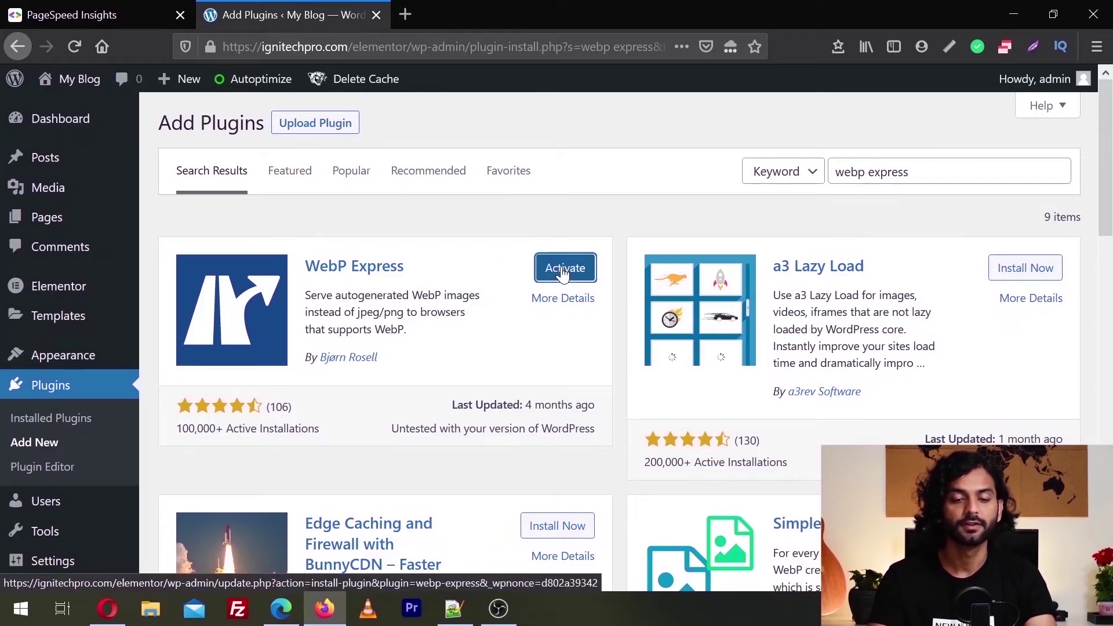
click(563, 269)
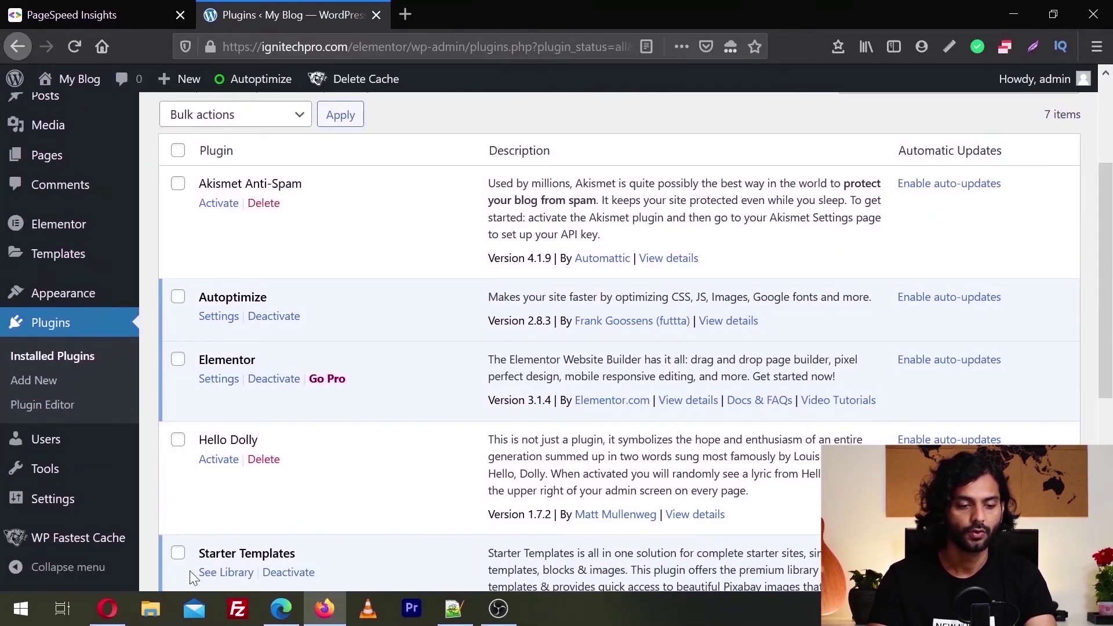
mouse_move(60, 507)
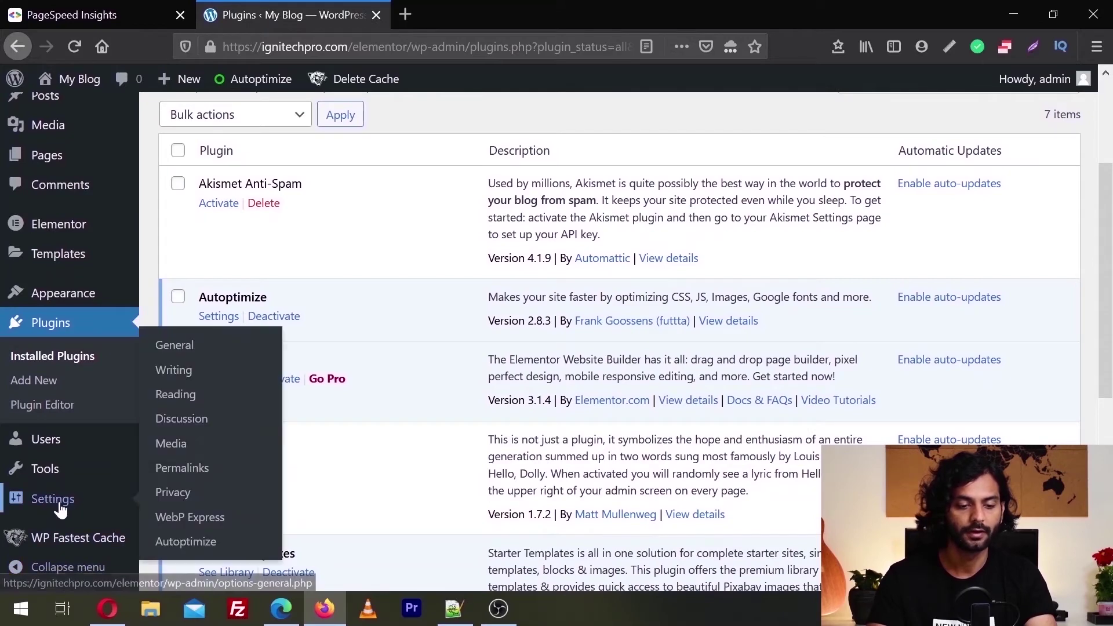
click(200, 523)
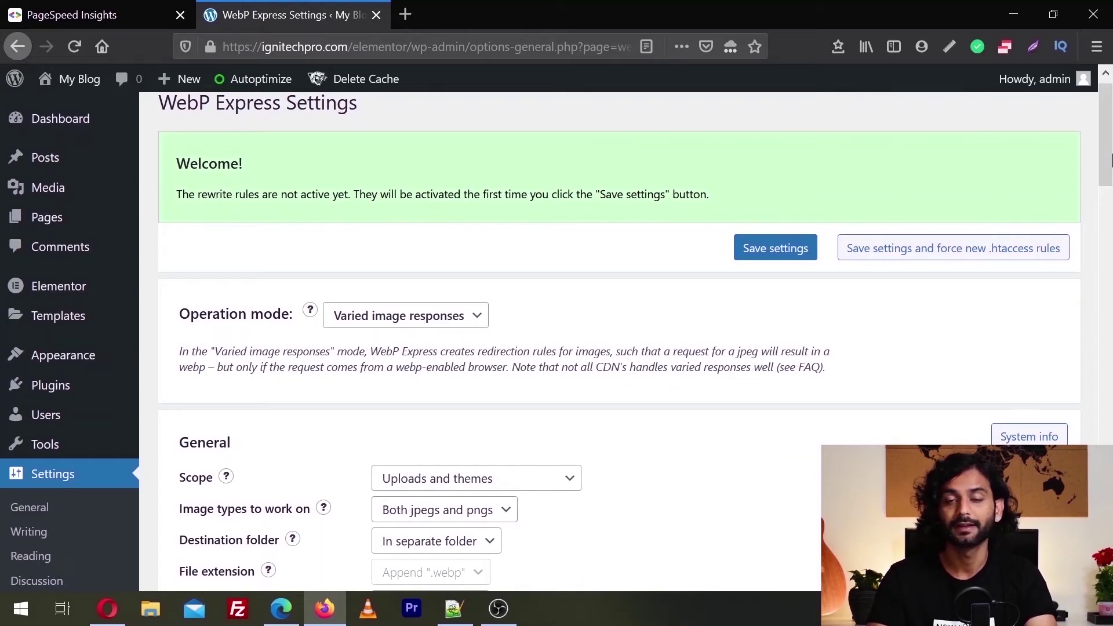
Scroll the WebP Express settings down to the Conversion method and Bulk convert sections
drag(1111, 161, 1110, 389)
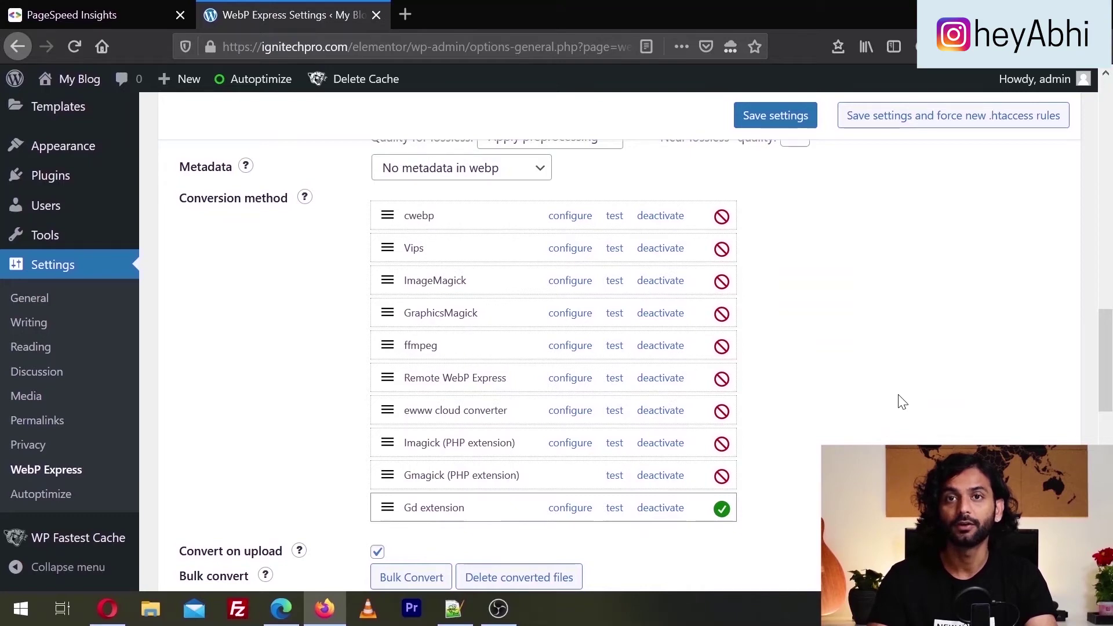
scroll(1107, 359, up, 1)
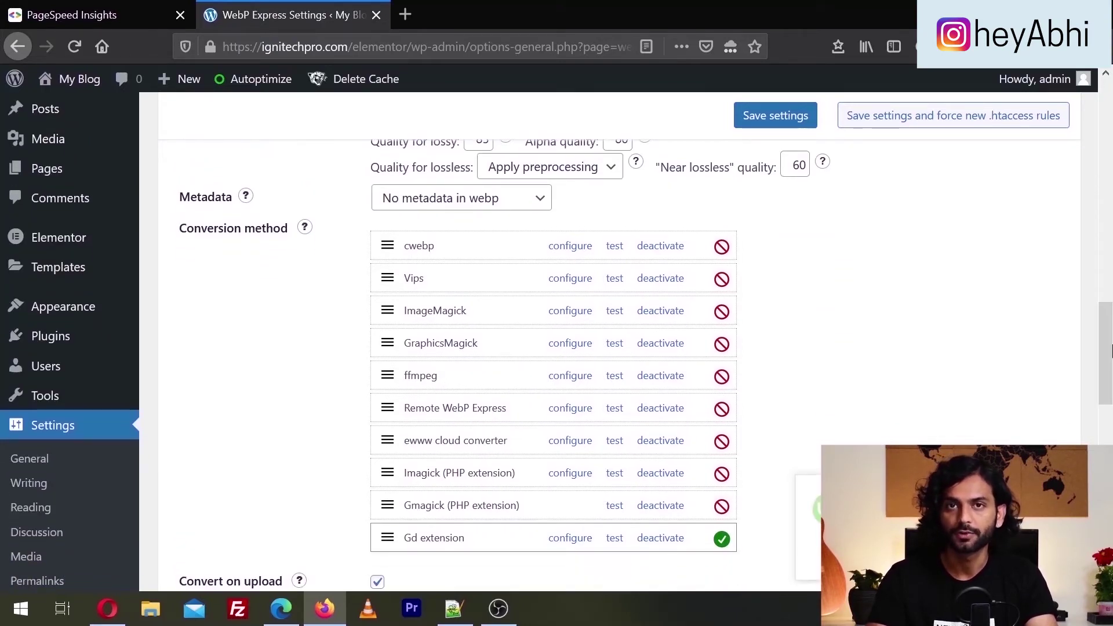
scroll(539, 397, down, 5)
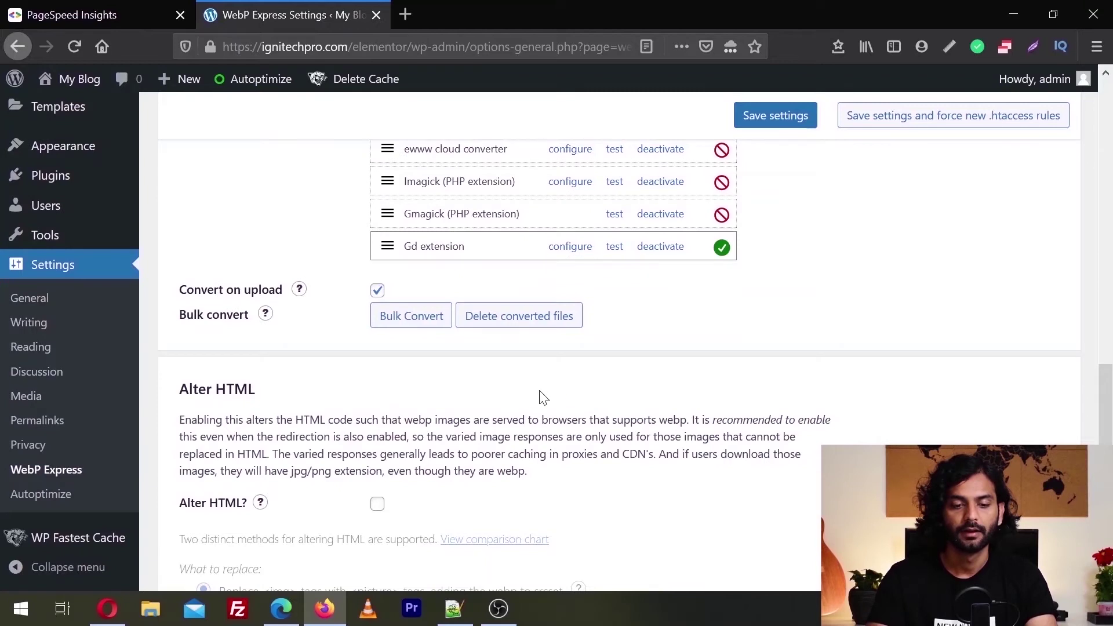
Bulk convert the 70 unconverted images to WebP and close the report showing 42% reduction
click(405, 318)
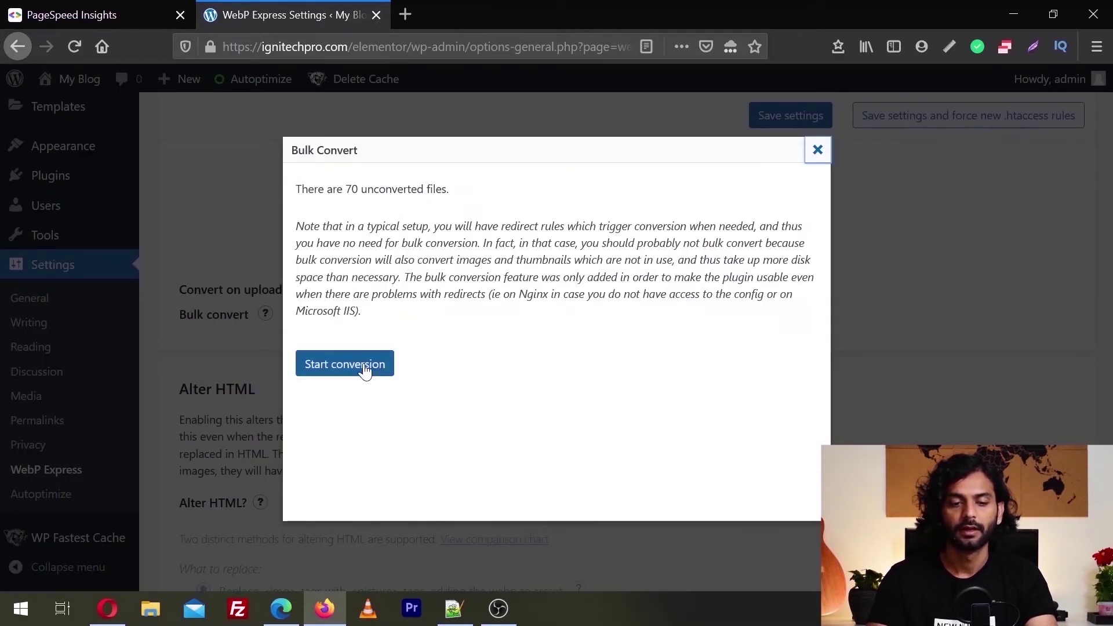
click(361, 369)
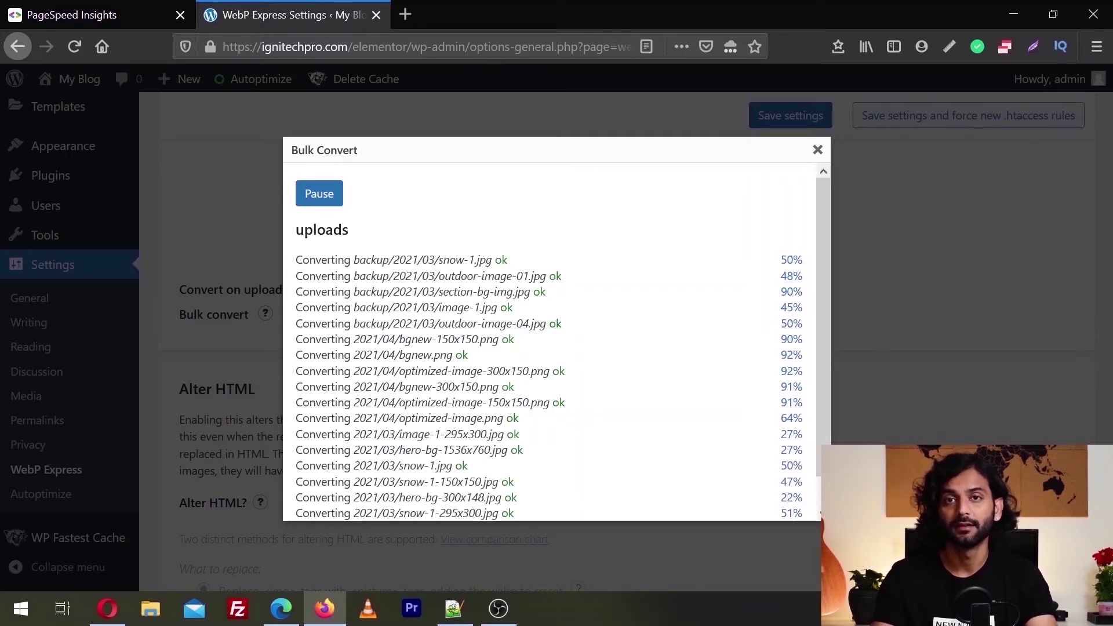
scroll(826, 321, down, 2)
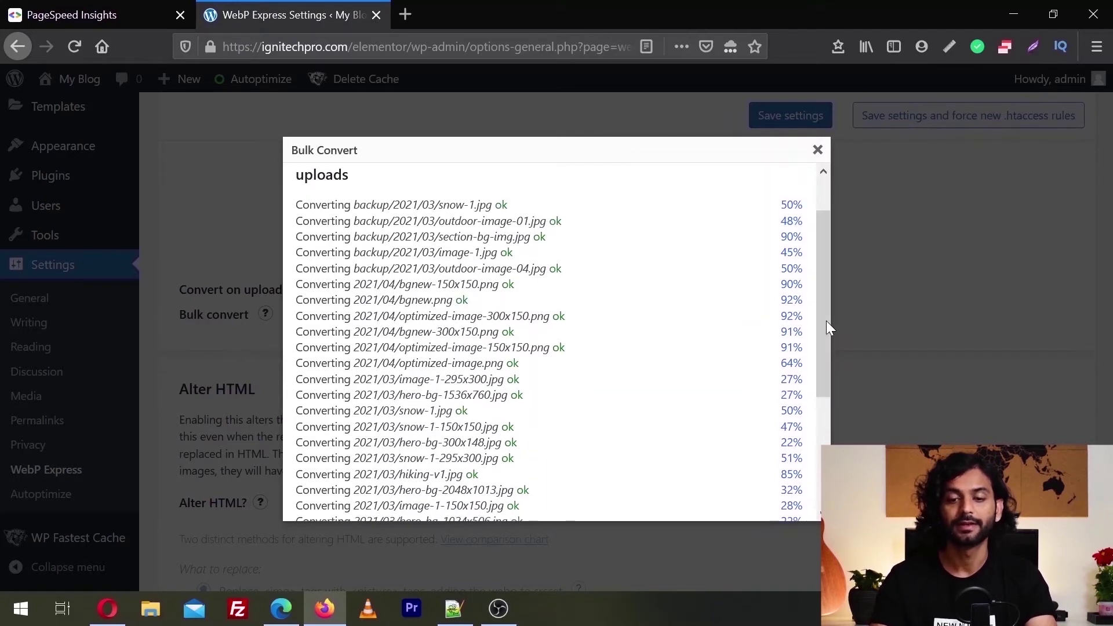
mouse_move(785, 253)
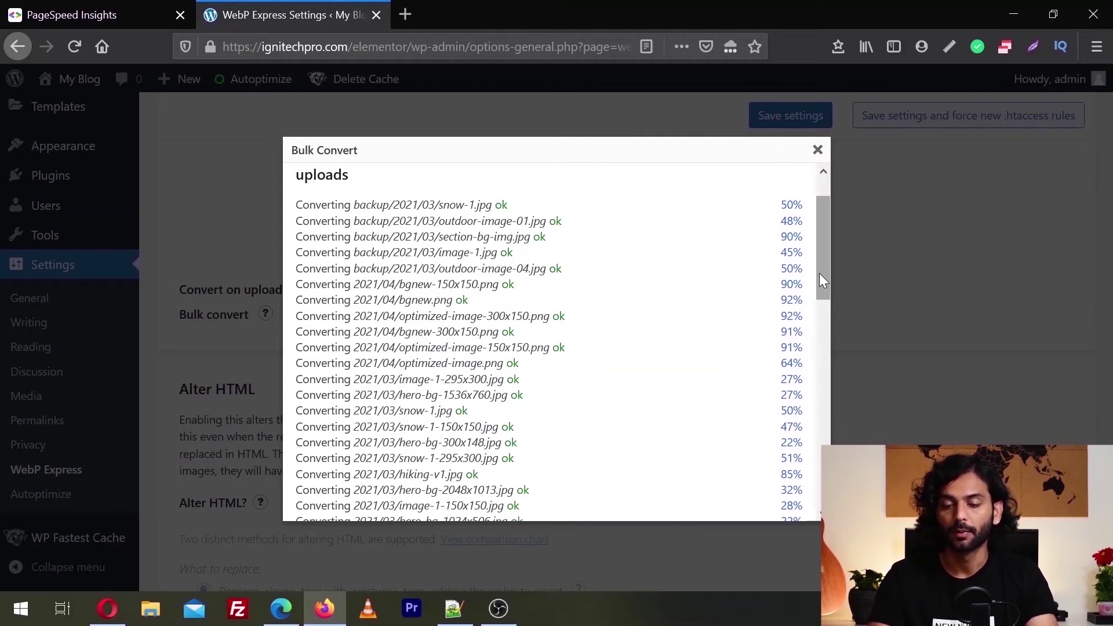
drag(824, 280, 823, 511)
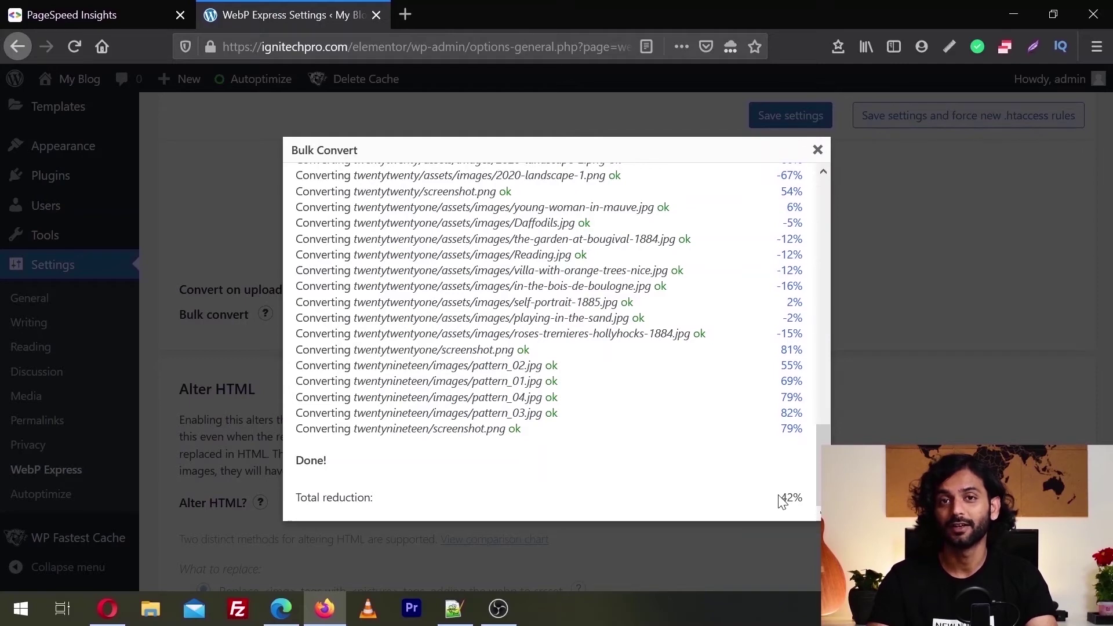
click(817, 150)
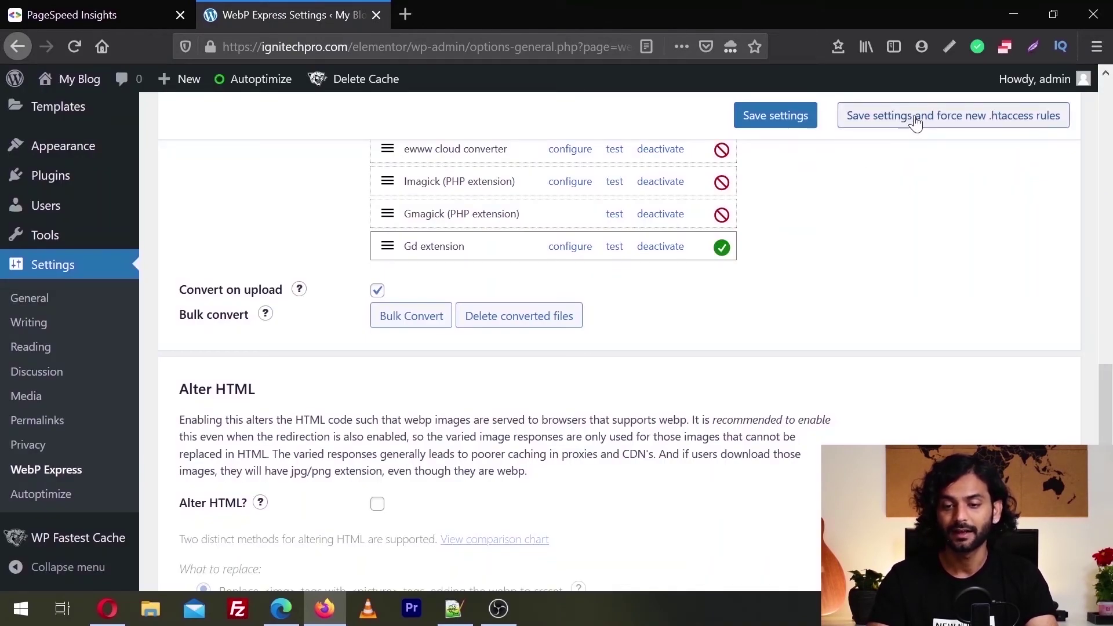
Save the WebP Express settings, forcing new .htaccess rewrite rules
click(915, 123)
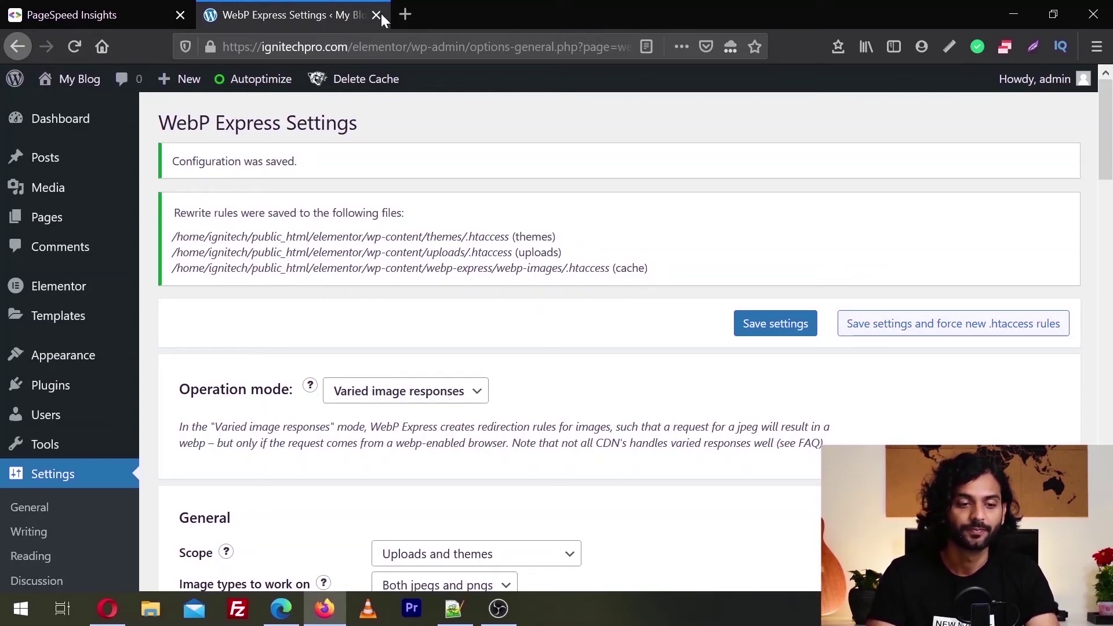
Re-run the PageSpeed Insights test, lifting mobile from 81 to 89, and check the desktop score
click(120, 12)
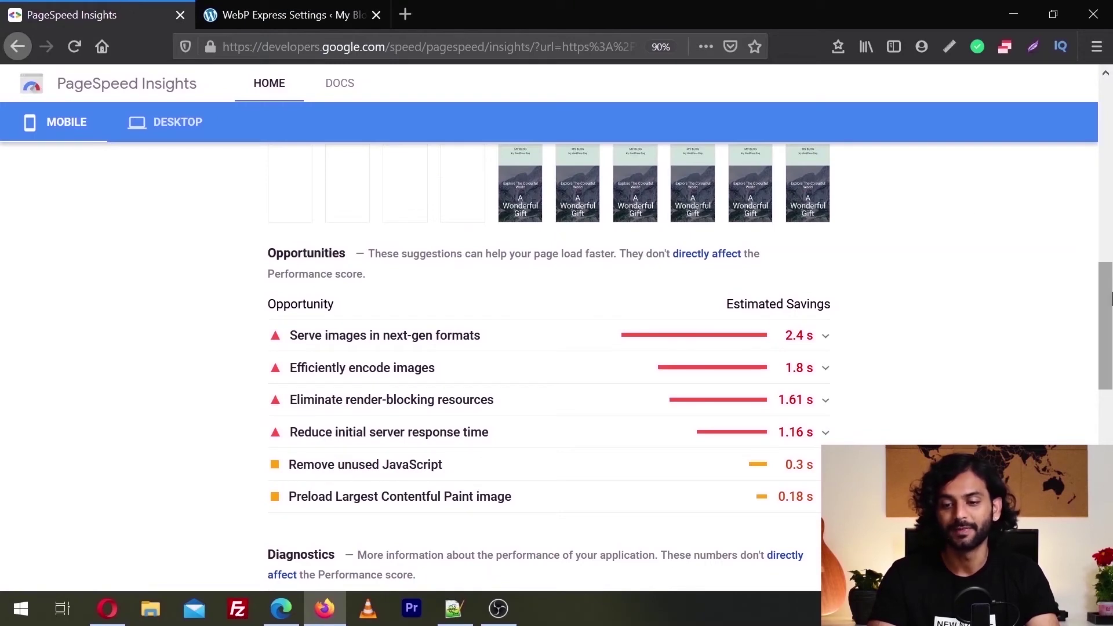
drag(1110, 298, 1110, 116)
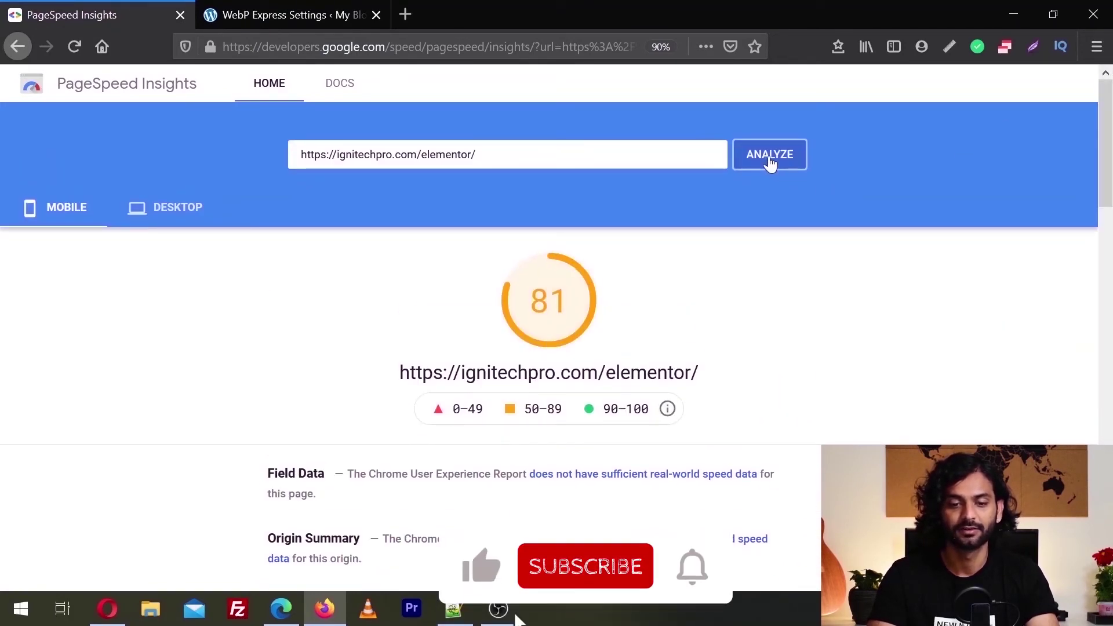
click(770, 156)
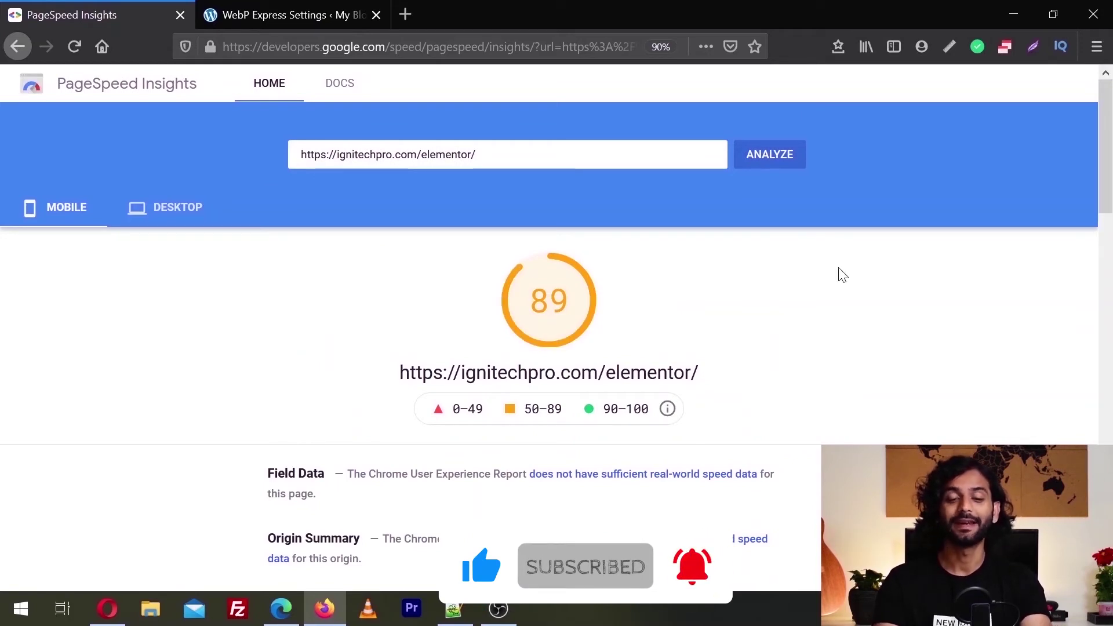
click(197, 209)
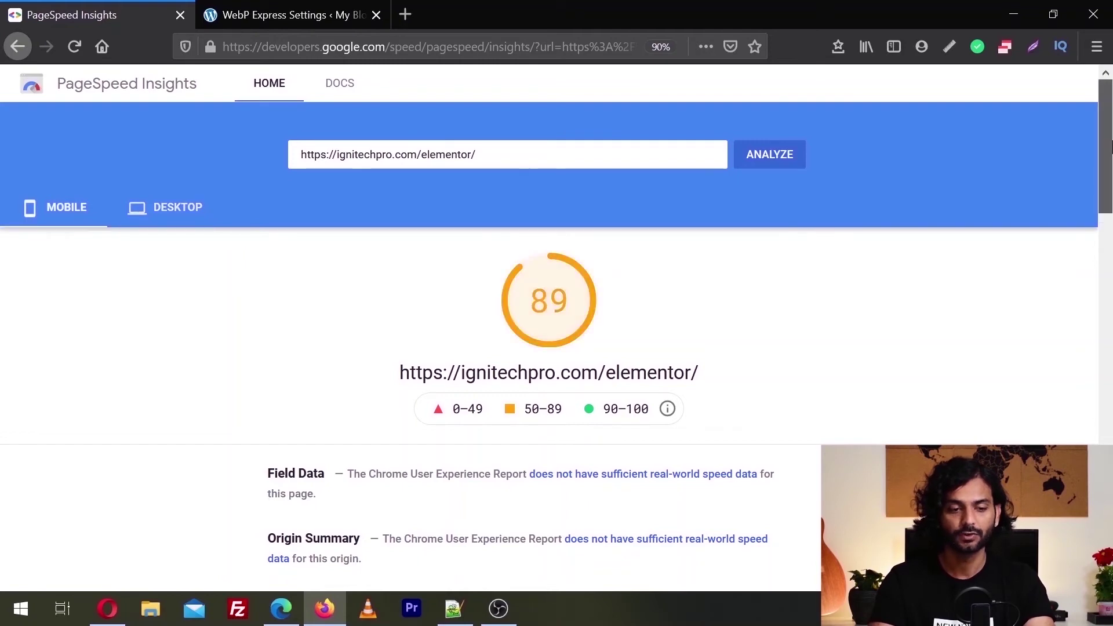
Expand 'Eliminate render-blocking resources' to see 1.58 s of blocking CSS
scroll(1106, 232, down, 5)
drag(1107, 243, 1107, 339)
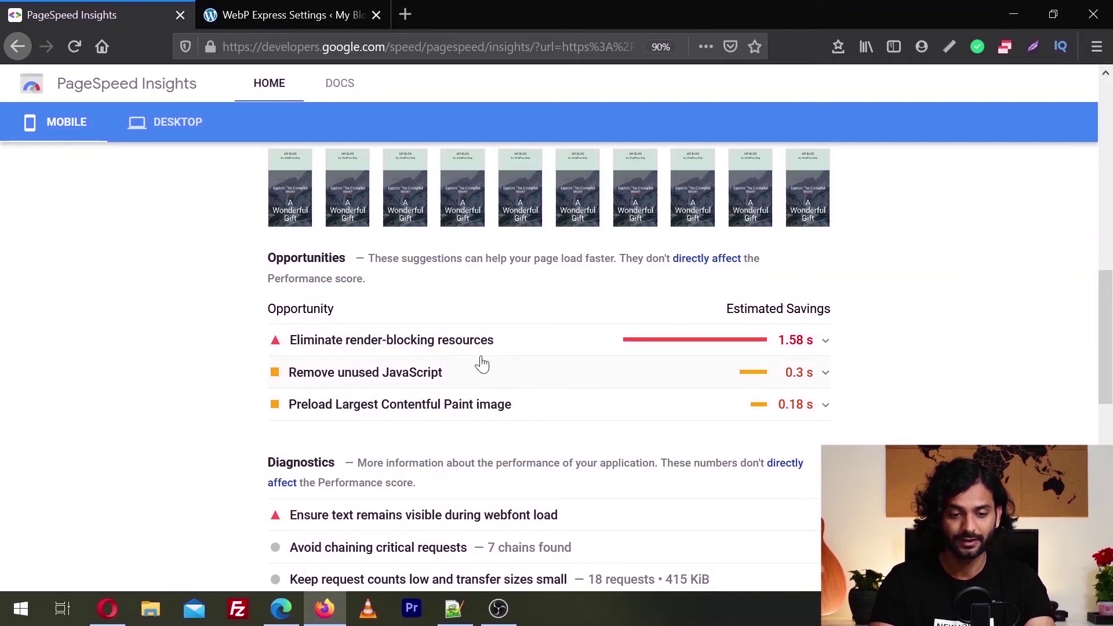
click(824, 343)
scroll(361, 411, down, 3)
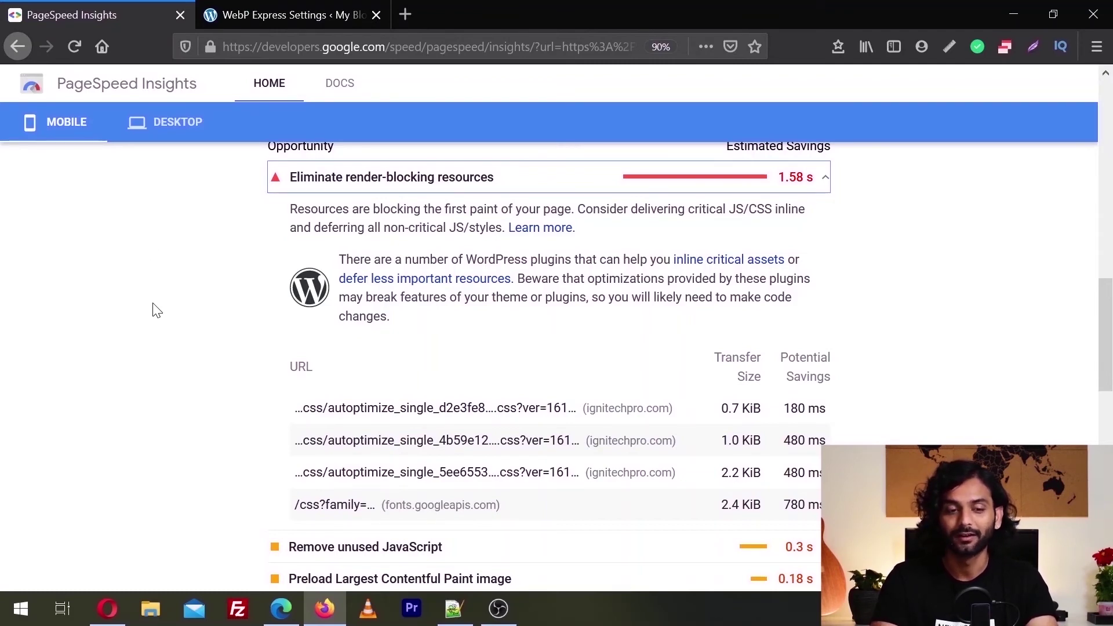
click(284, 7)
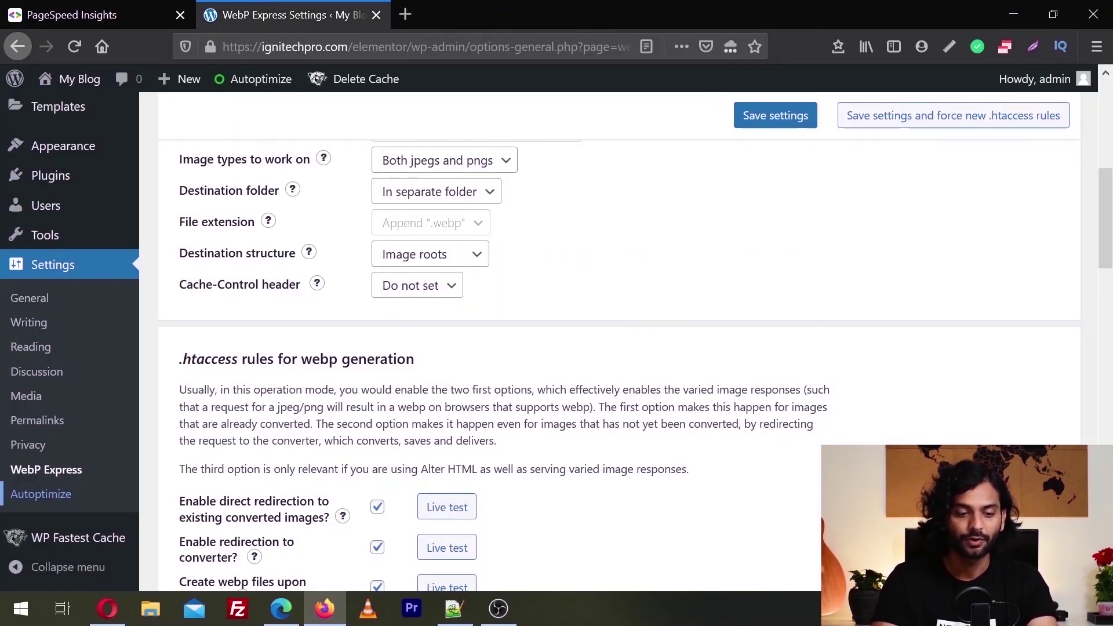
Delete 'wp-content/uploads/,' from Autoptimize's Exclude CSS list and save with the cache emptied
click(84, 503)
scroll(726, 371, down, 10)
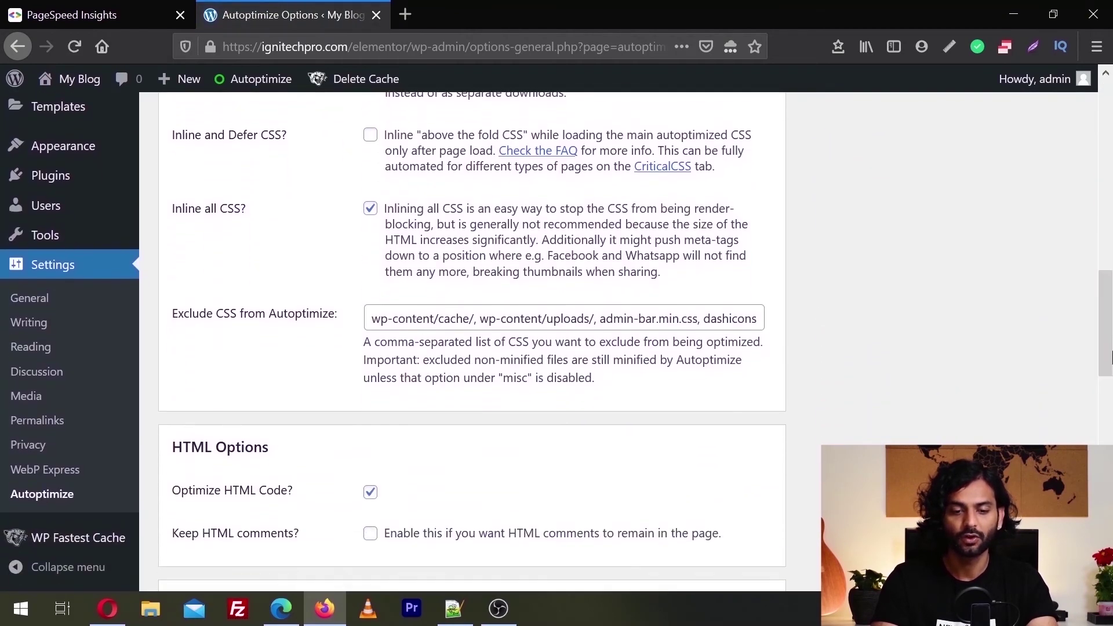
drag(480, 318, 594, 318)
key(BackSpace)
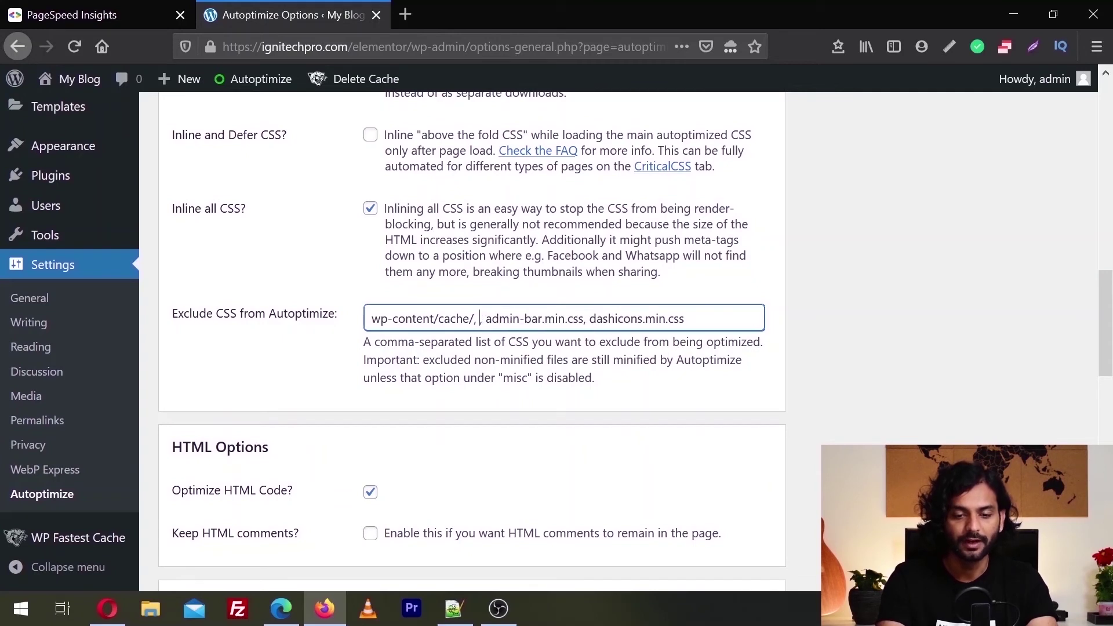
key(BackSpace)
key(BackSpace)
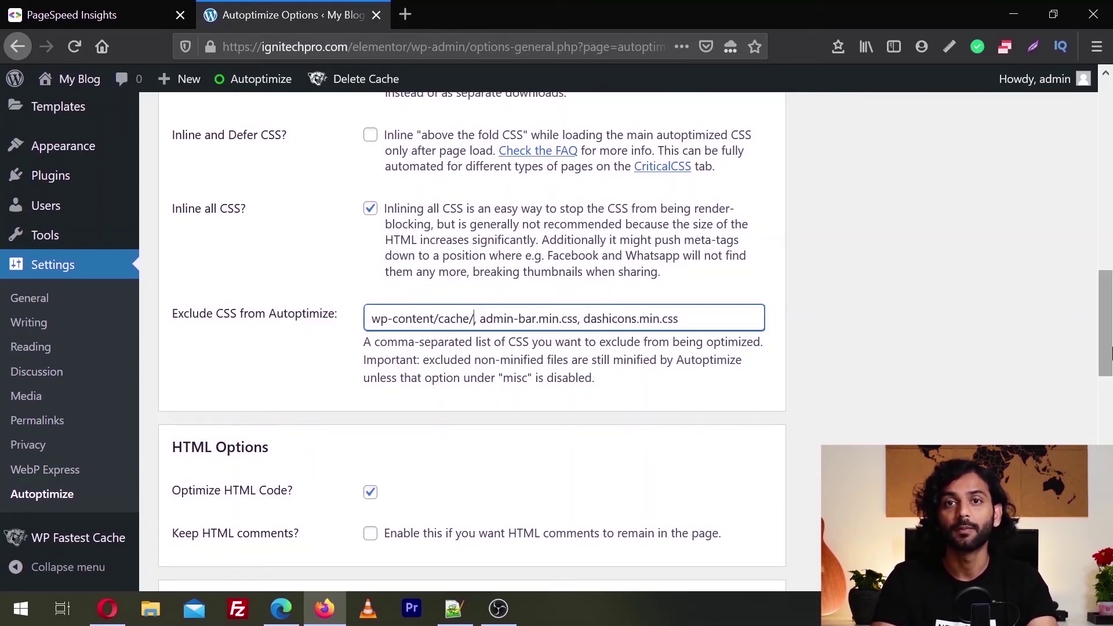
drag(1109, 353, 1109, 554)
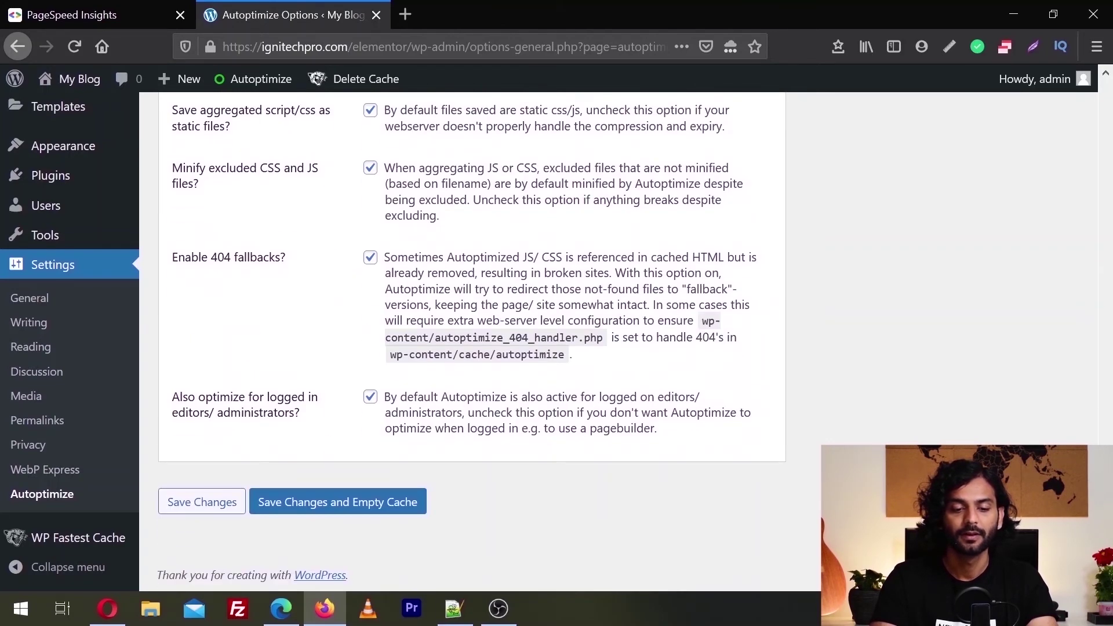
click(329, 506)
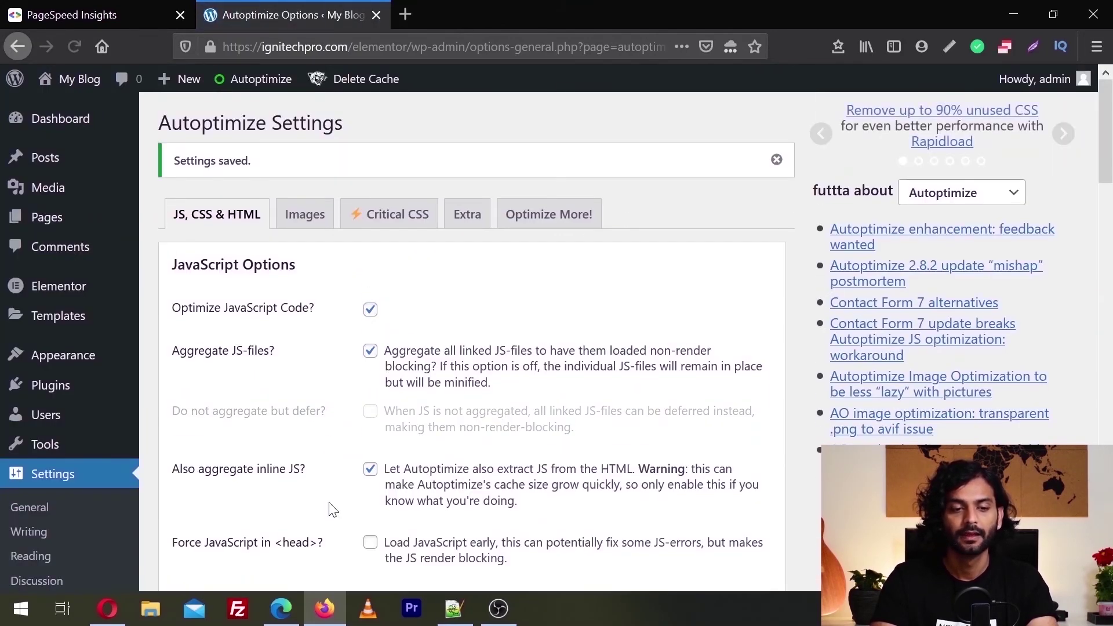
click(58, 8)
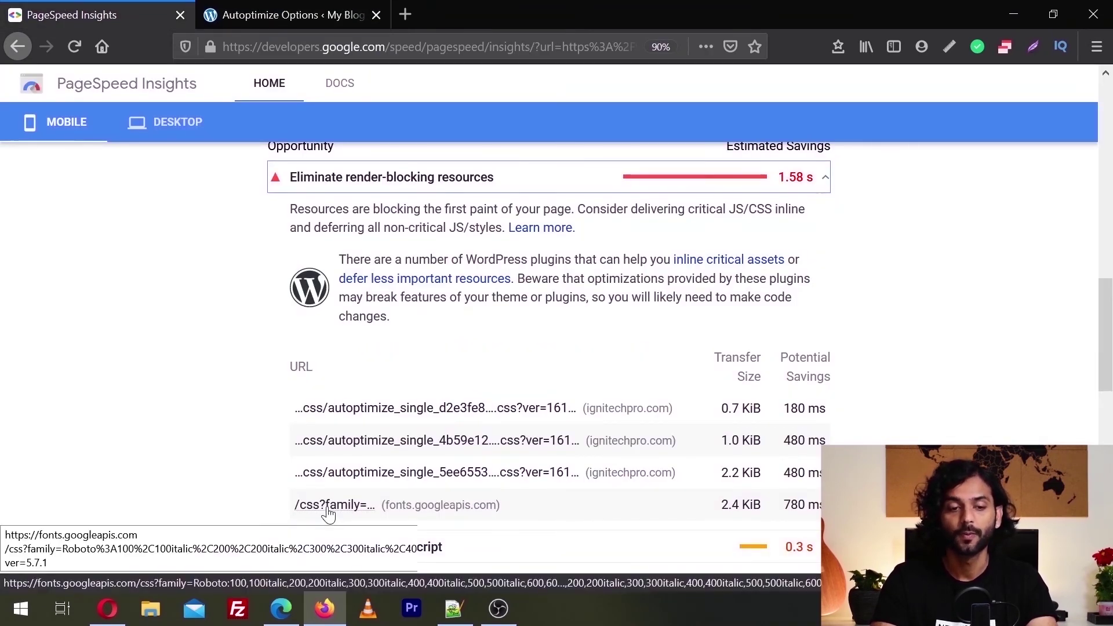
On Autoptimize's Extra tab, set Google Fonts to 'Combine and link deferred in head' and save
click(283, 8)
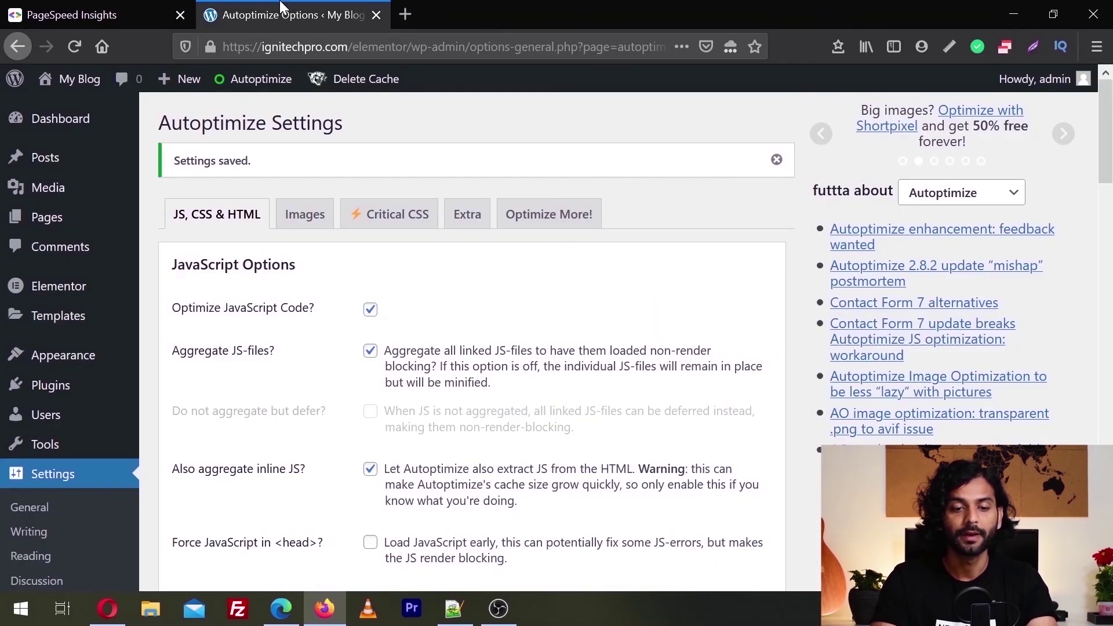
click(461, 215)
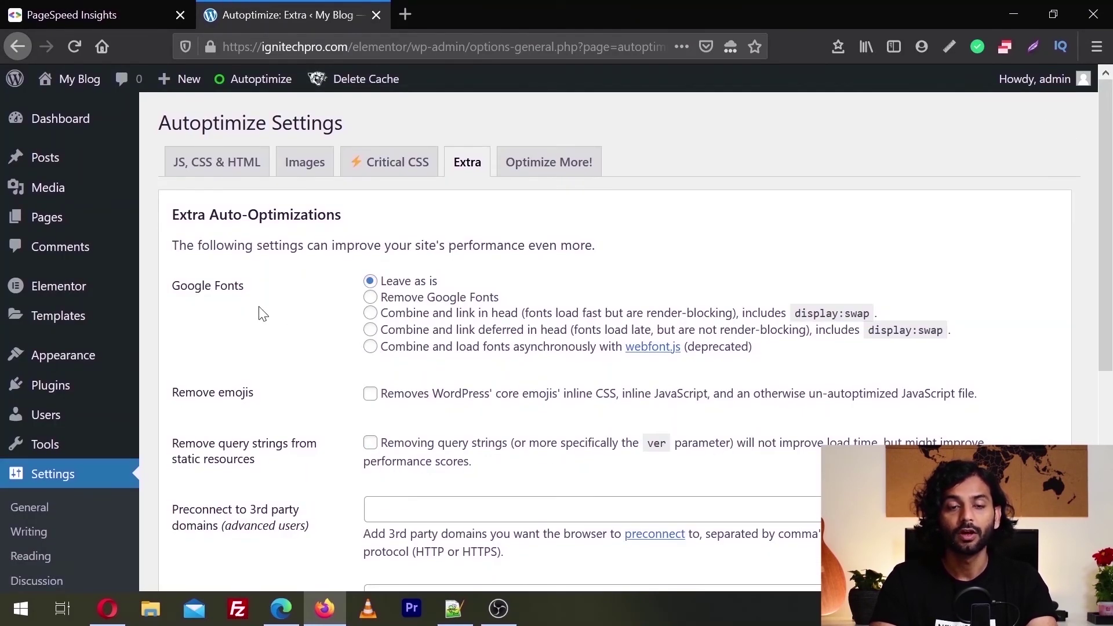
click(370, 331)
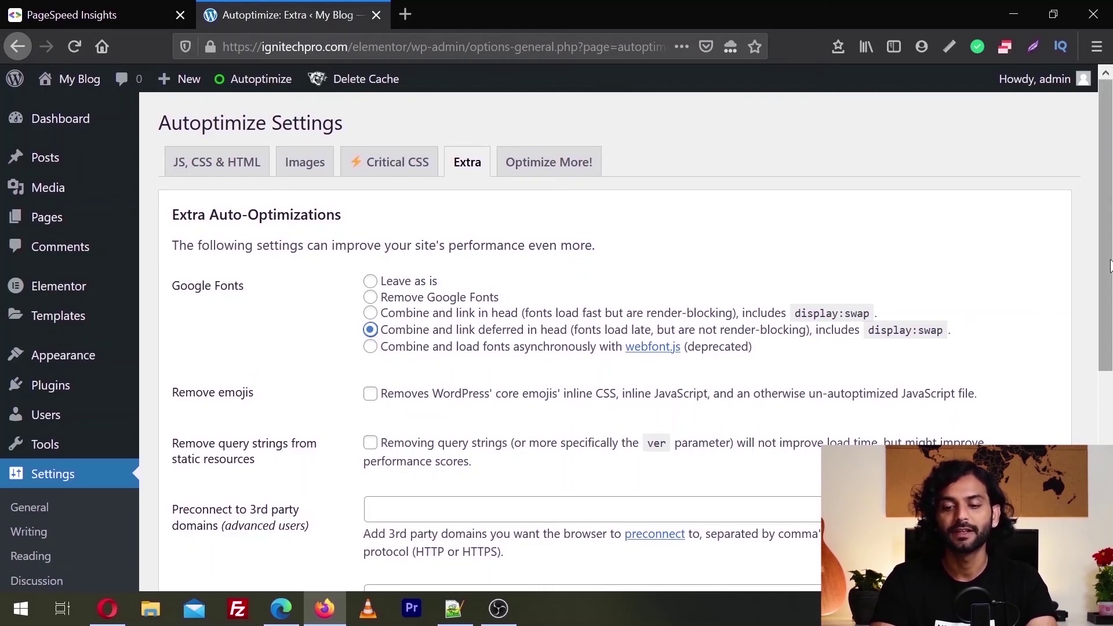
scroll(1107, 248, down, 5)
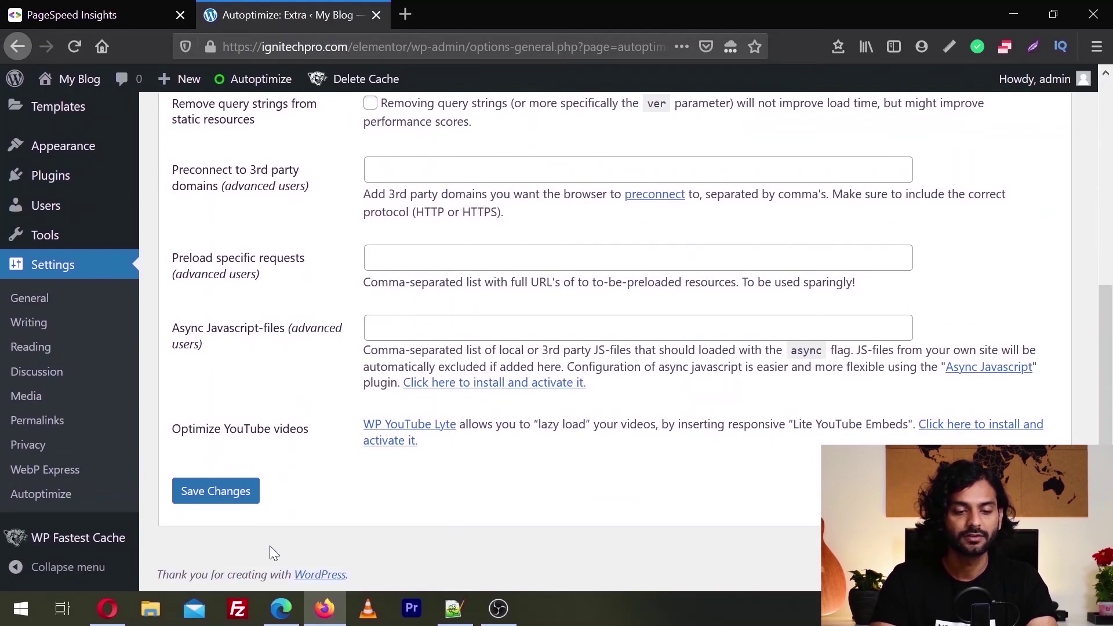
click(229, 493)
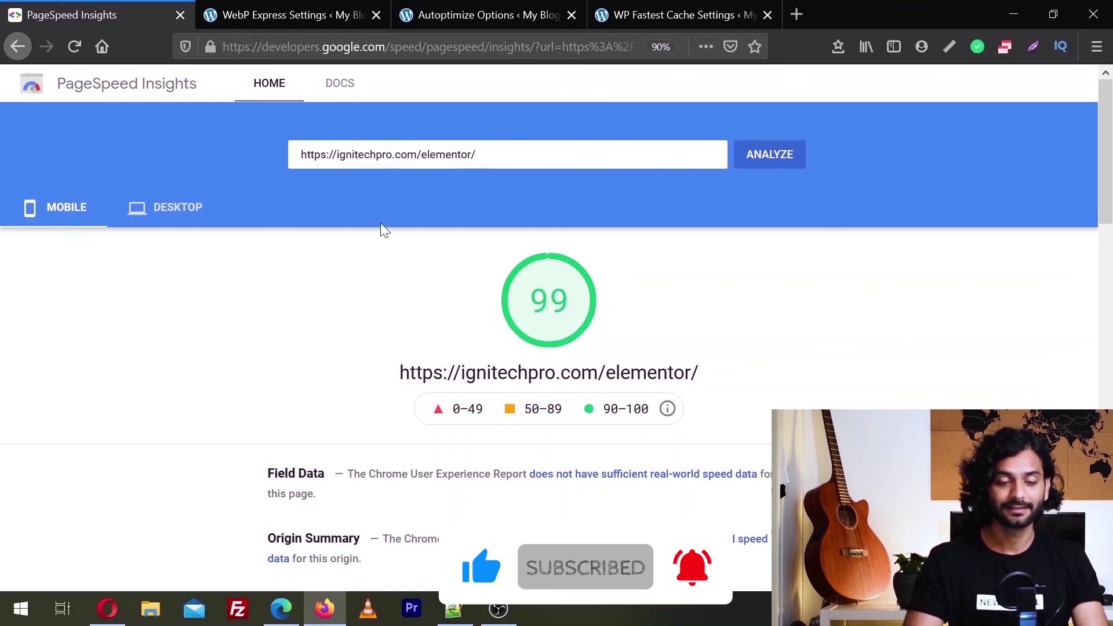
Check the new desktop result, which scores 99 to match mobile
click(168, 208)
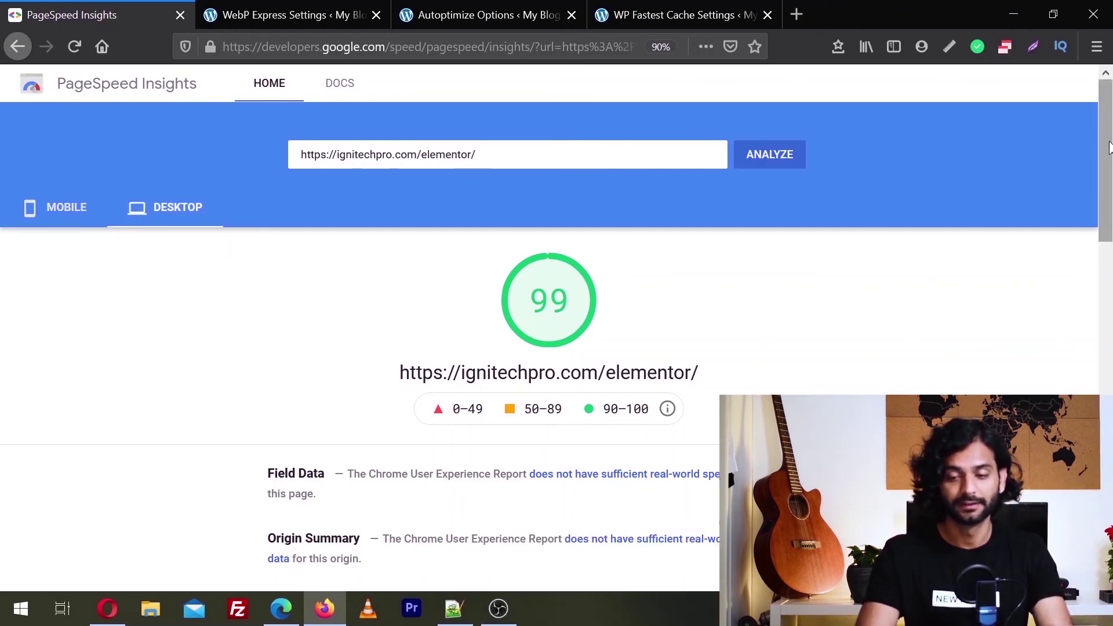